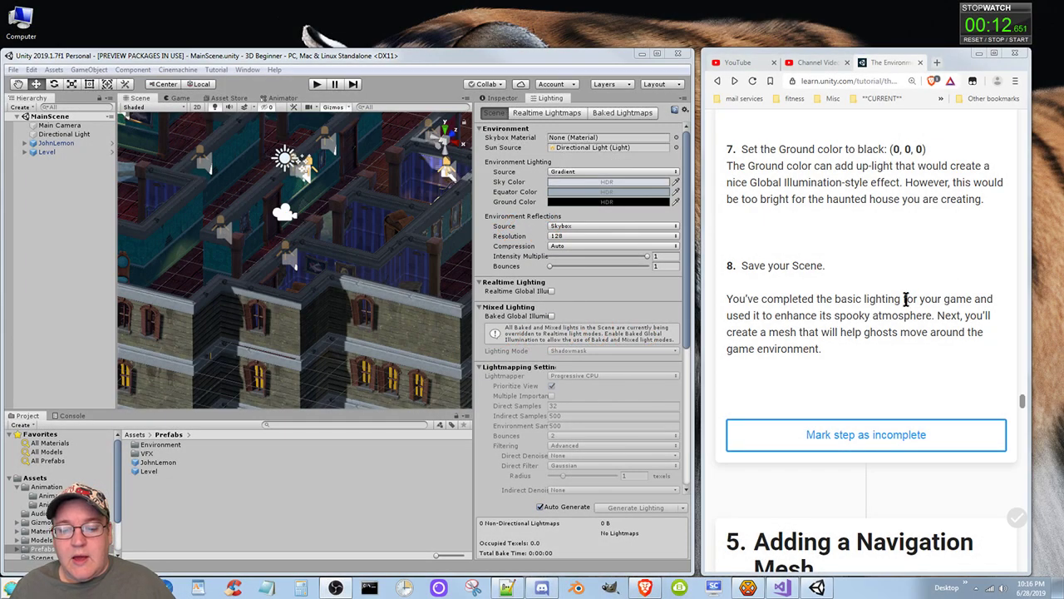
- Scroll the Unity Learn tutorial down to the 'Mark GameObjects as Static' instructions
{"action": "left_click", "coordinate": [877, 301]}
{"action": "scroll", "coordinate": [883, 341], "scroll_direction": "down", "scroll_amount": 3}
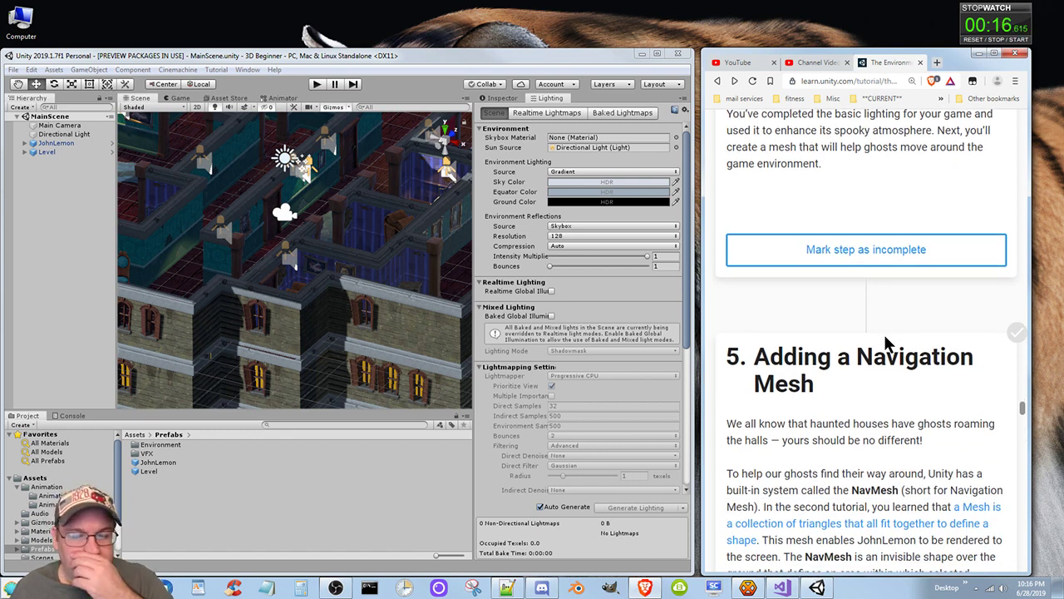
{"action": "scroll", "coordinate": [885, 335], "scroll_direction": "down", "scroll_amount": 2}
{"action": "scroll", "coordinate": [884, 336], "scroll_direction": "down", "scroll_amount": 1}
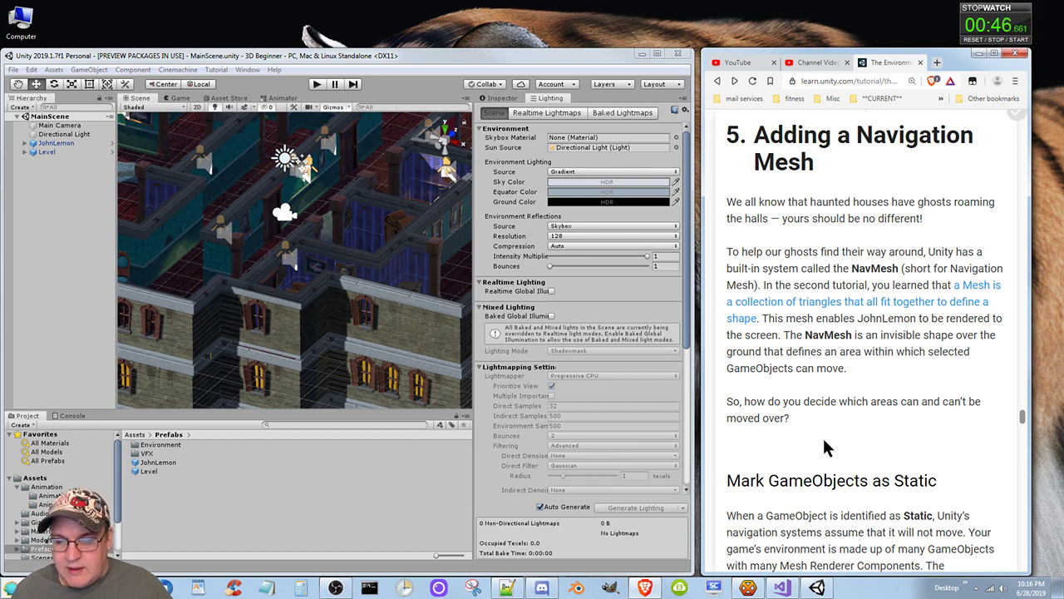
{"action": "scroll", "coordinate": [825, 447], "scroll_direction": "down", "scroll_amount": 2}
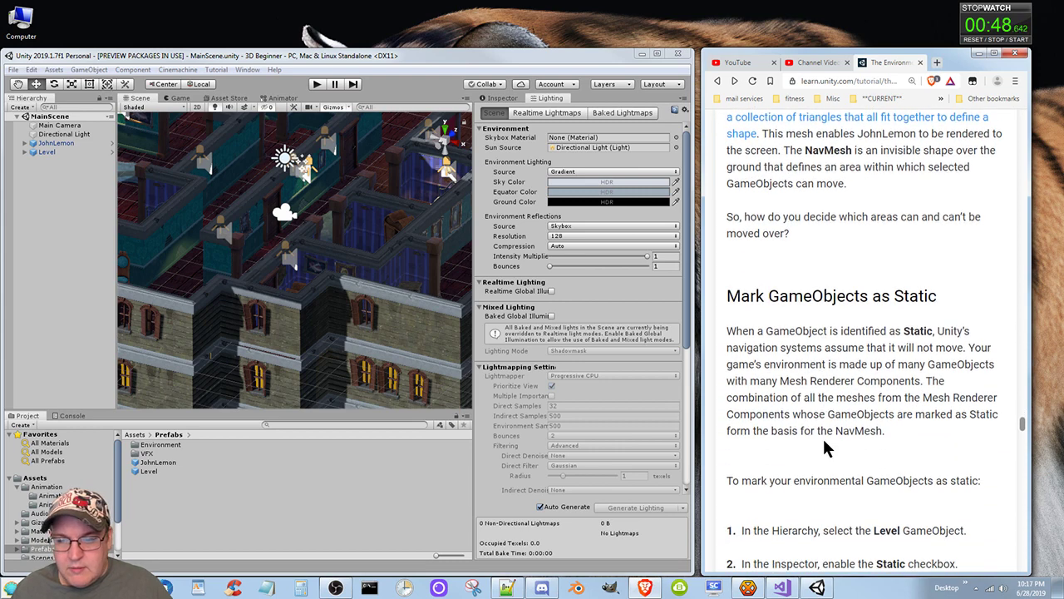
{"action": "scroll", "coordinate": [825, 447], "scroll_direction": "down", "scroll_amount": 2}
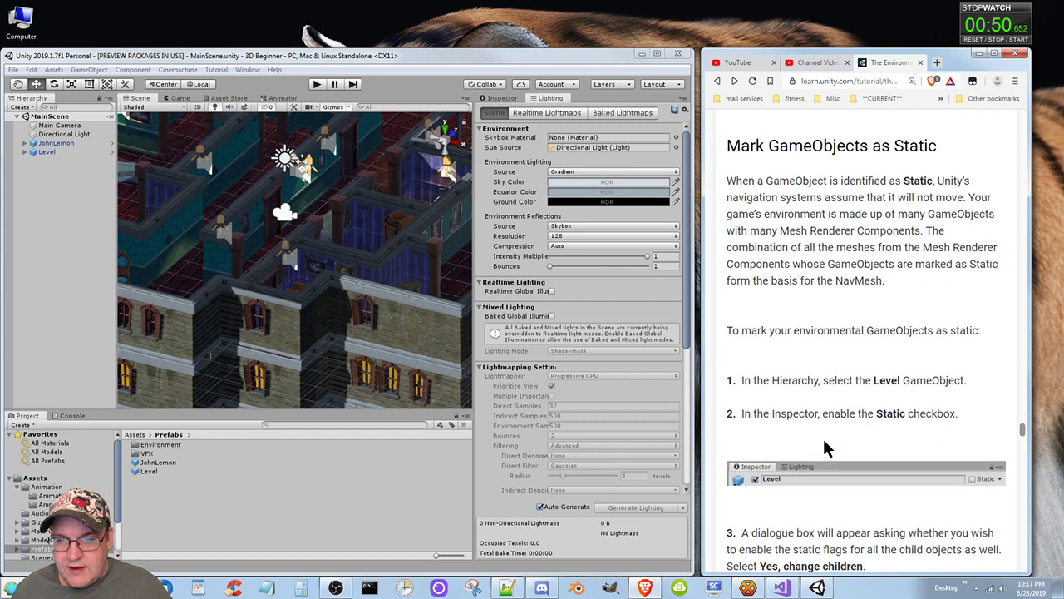
- Select Level in the Hierarchy and zoom the Scene view to frame the haunted house
{"action": "left_click", "coordinate": [315, 242]}
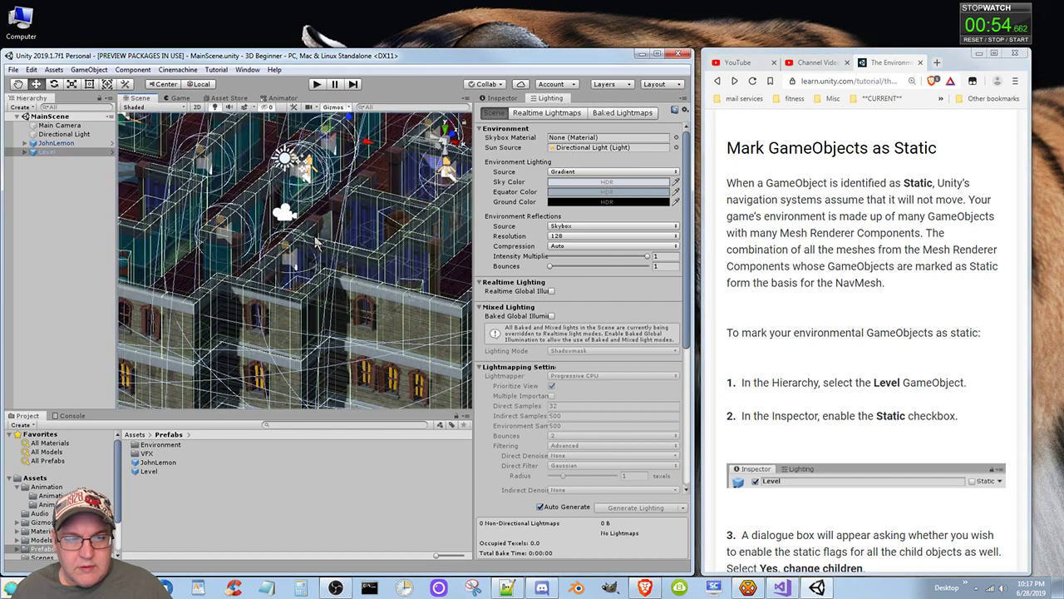
{"action": "scroll", "coordinate": [316, 242], "scroll_direction": "down", "scroll_amount": 10}
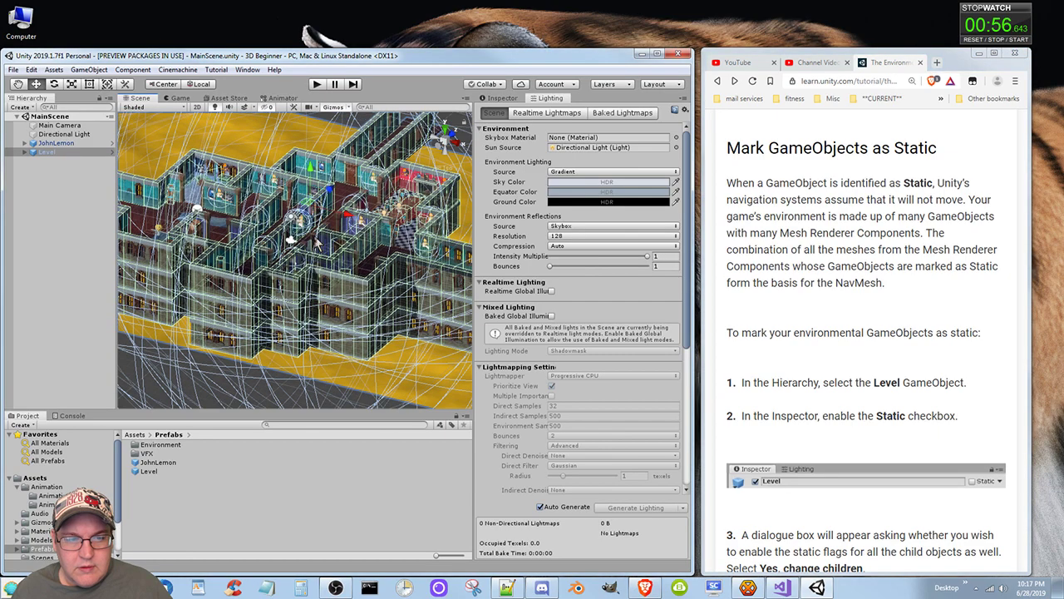
{"action": "scroll", "coordinate": [316, 242], "scroll_direction": "up", "scroll_amount": 10}
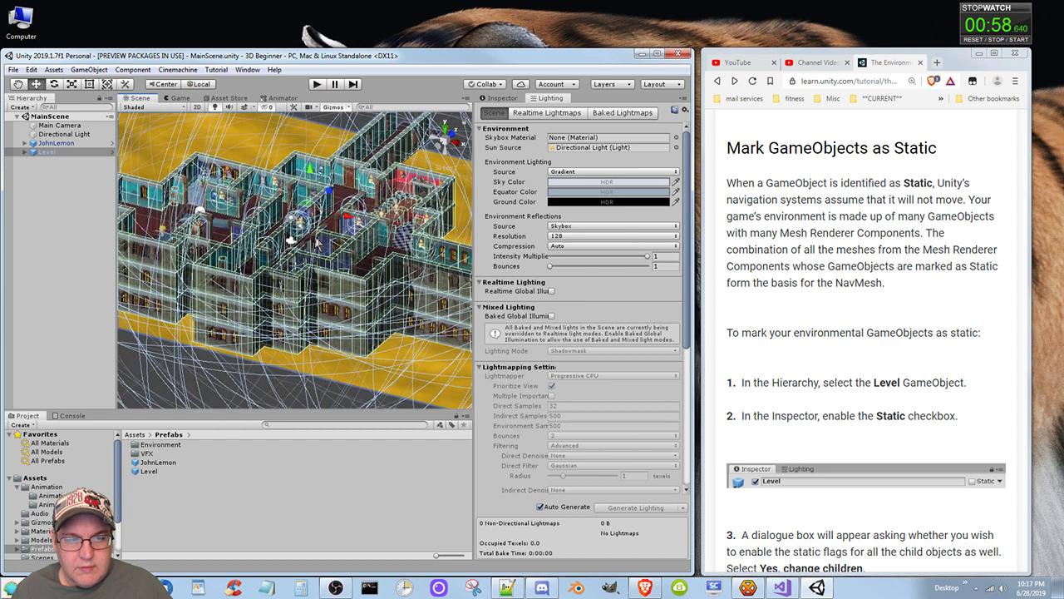
{"action": "scroll", "coordinate": [316, 242], "scroll_direction": "up", "scroll_amount": 2}
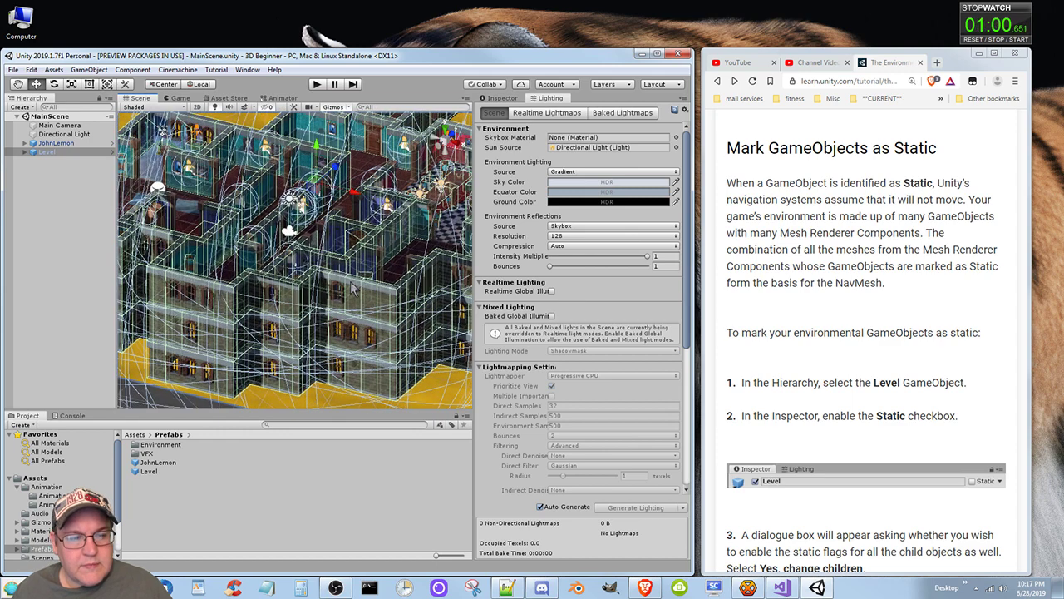
- Select Level and show its Inspector properties instead of the Lighting settings
{"action": "left_click", "coordinate": [827, 375]}
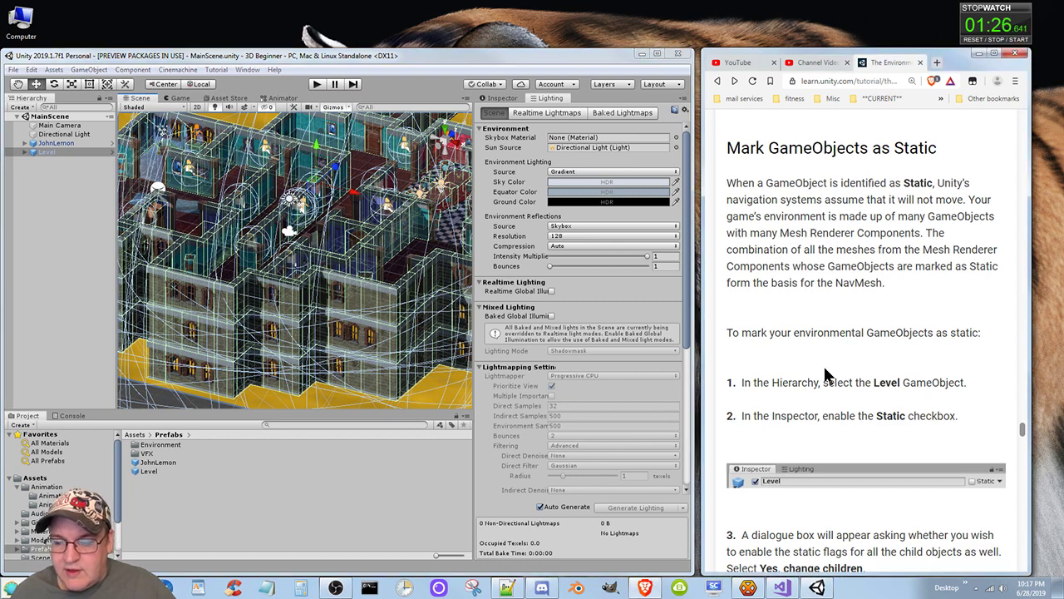
{"action": "scroll", "coordinate": [825, 372], "scroll_direction": "down", "scroll_amount": 3}
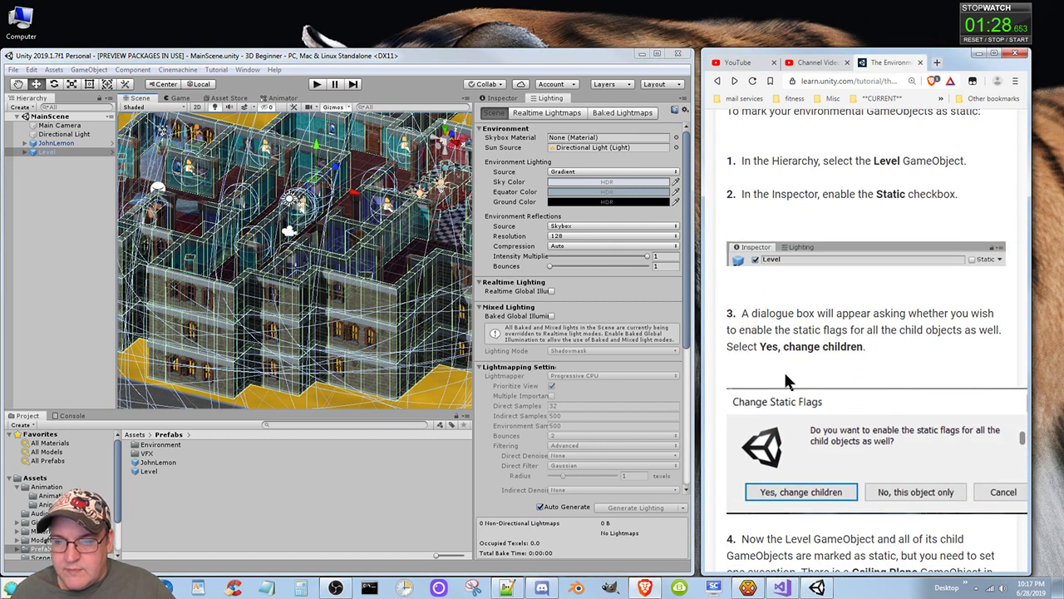
{"action": "left_click", "coordinate": [50, 151]}
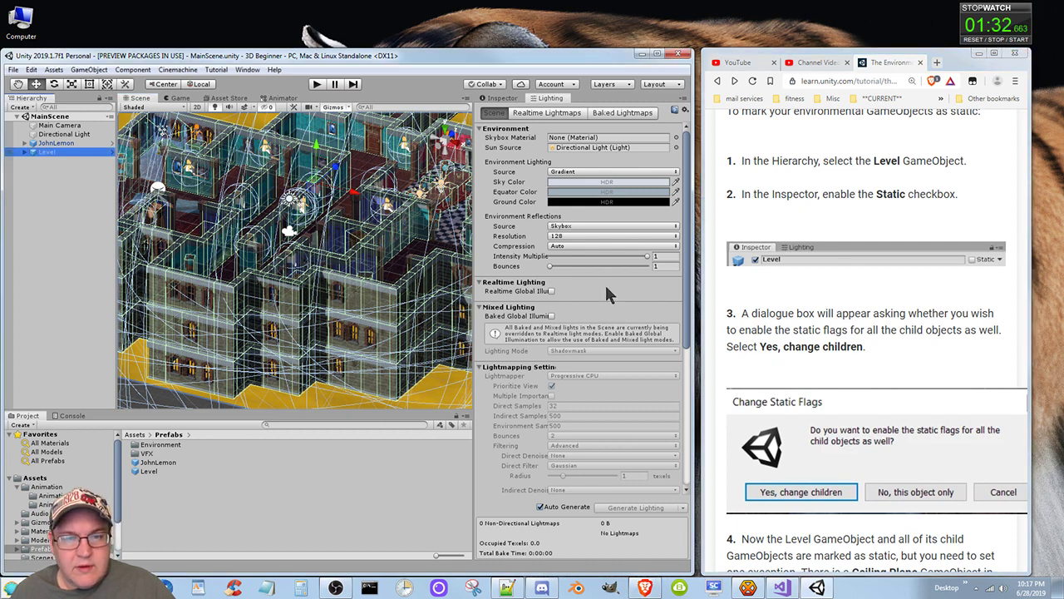
{"action": "left_click", "coordinate": [503, 98]}
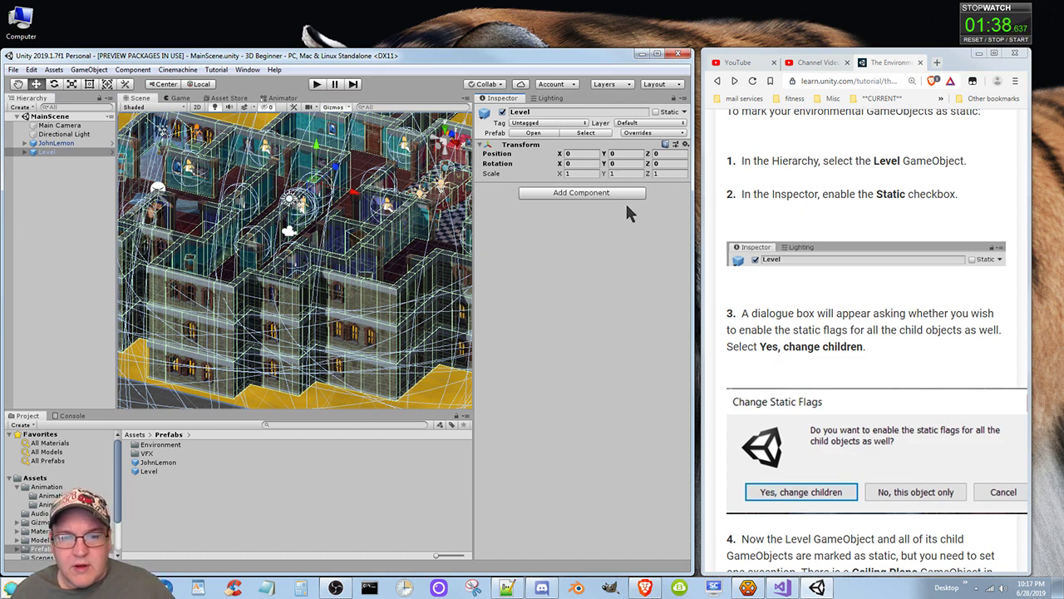
- Tick Static on Level and apply it to all children with 'Yes, change children'
{"action": "left_click", "coordinate": [656, 112]}
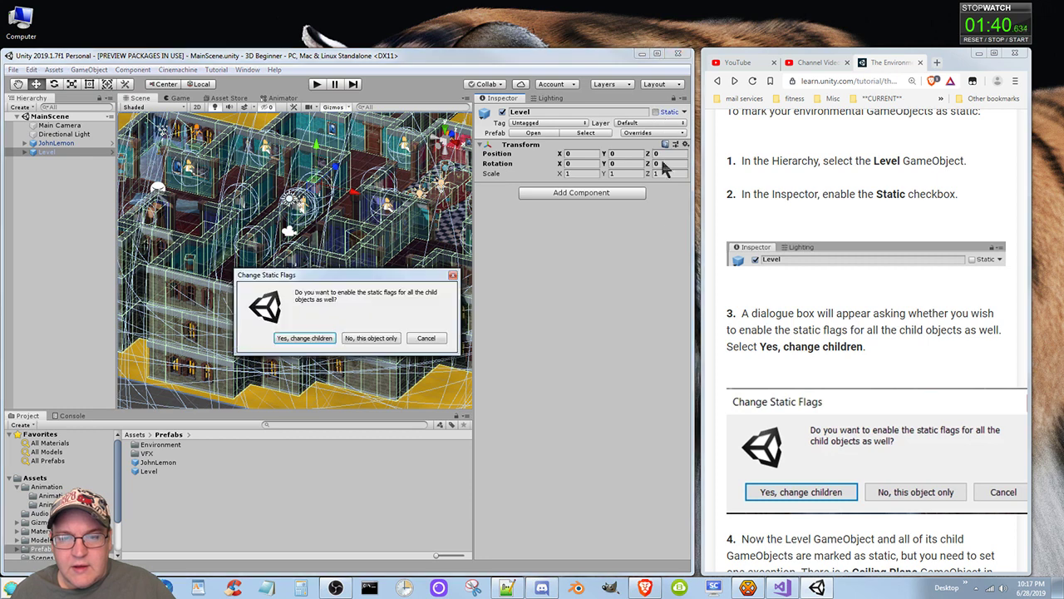
{"action": "left_click", "coordinate": [873, 378]}
{"action": "scroll", "coordinate": [873, 379], "scroll_direction": "down", "scroll_amount": 1}
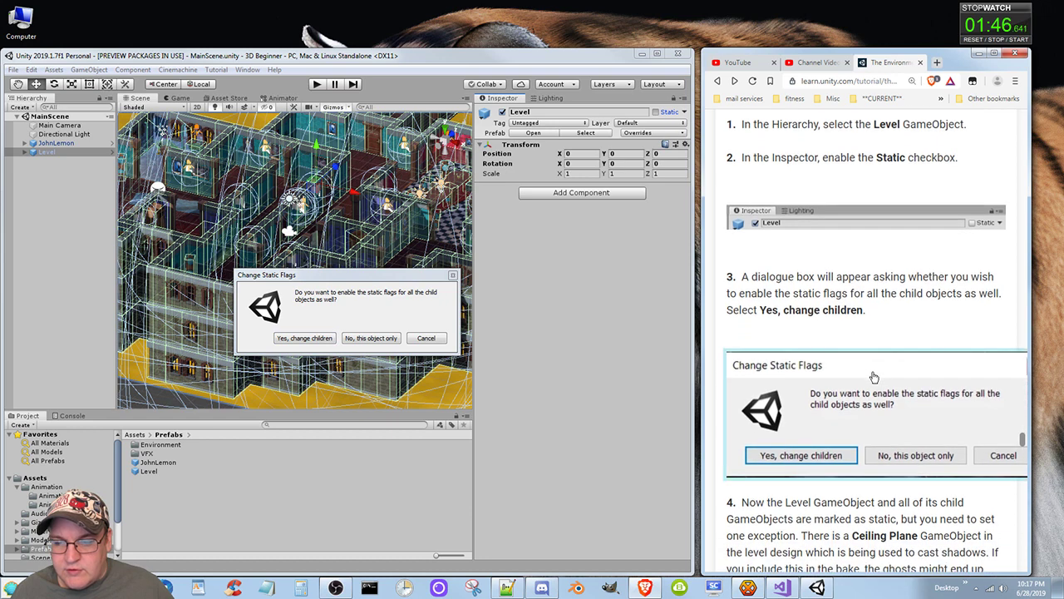
{"action": "scroll", "coordinate": [873, 376], "scroll_direction": "down", "scroll_amount": 2}
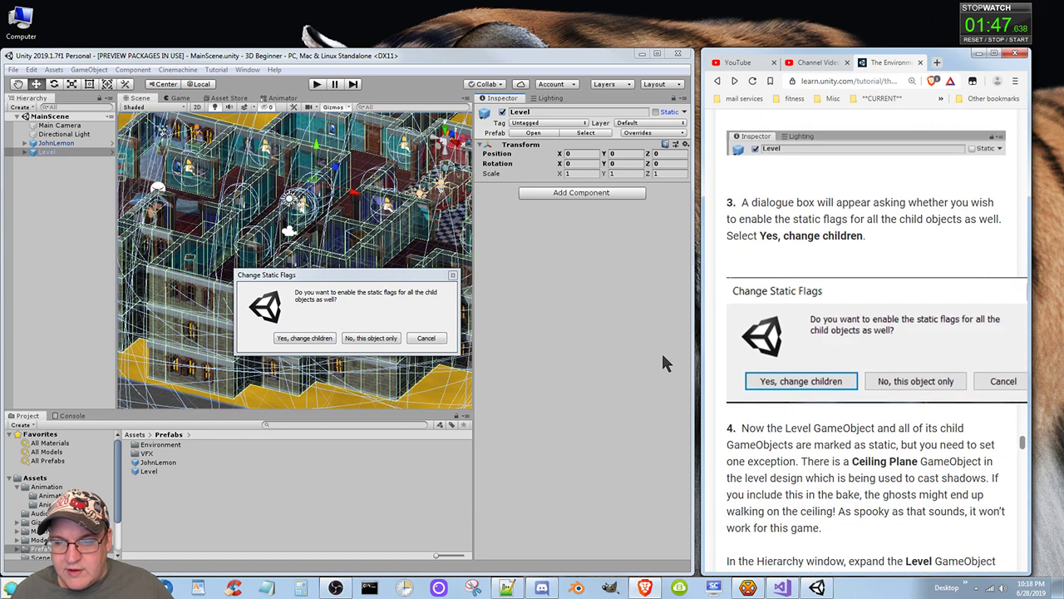
{"action": "left_click", "coordinate": [310, 341]}
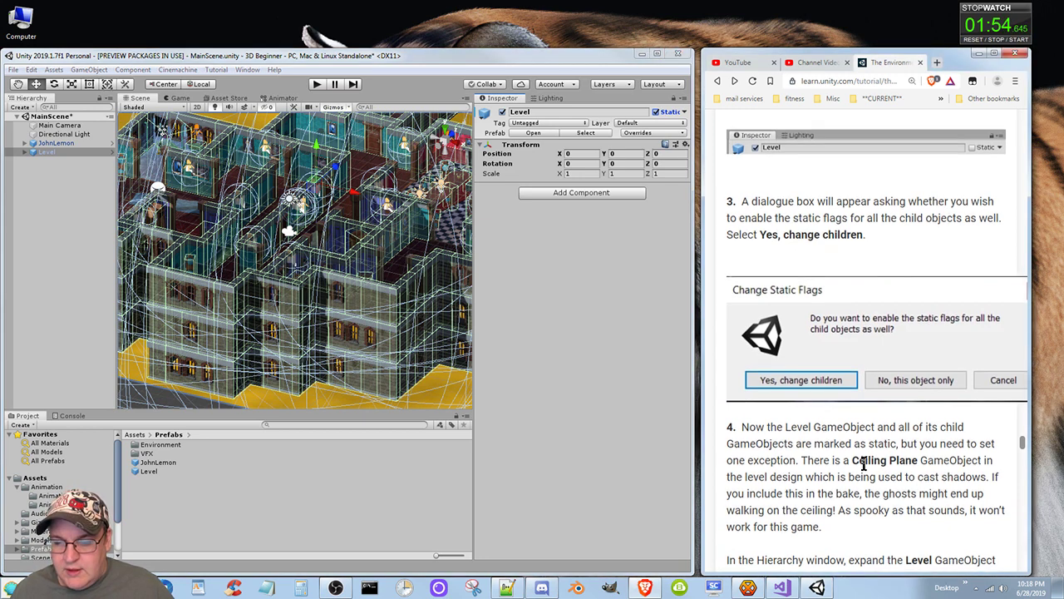
{"action": "scroll", "coordinate": [865, 466], "scroll_direction": "down", "scroll_amount": 2}
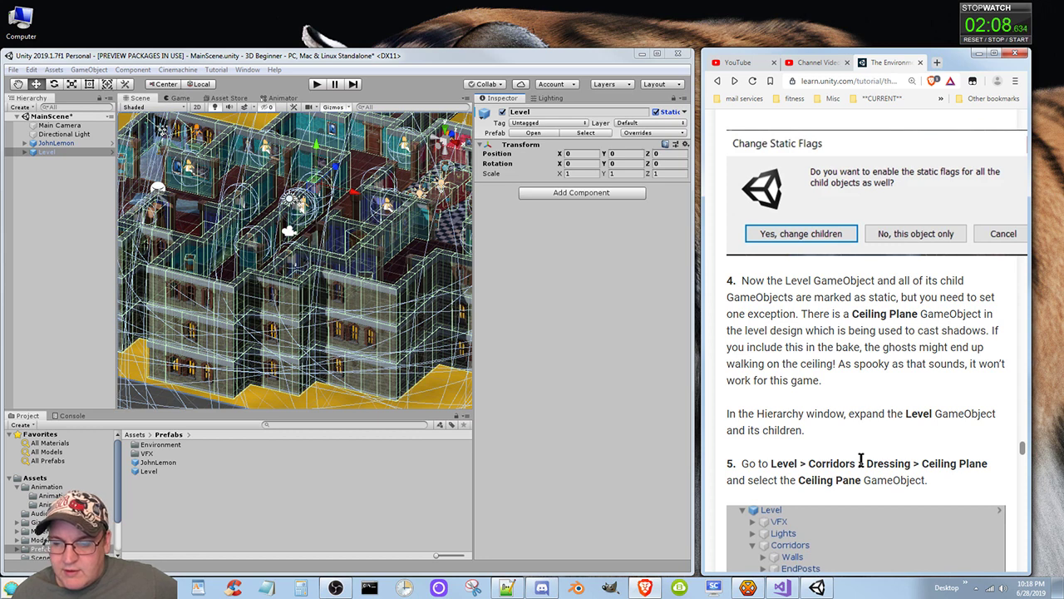
- Expand Level > Corridors > Dressing and select CeilingPlane
{"action": "scroll", "coordinate": [831, 432], "scroll_direction": "down", "scroll_amount": 1}
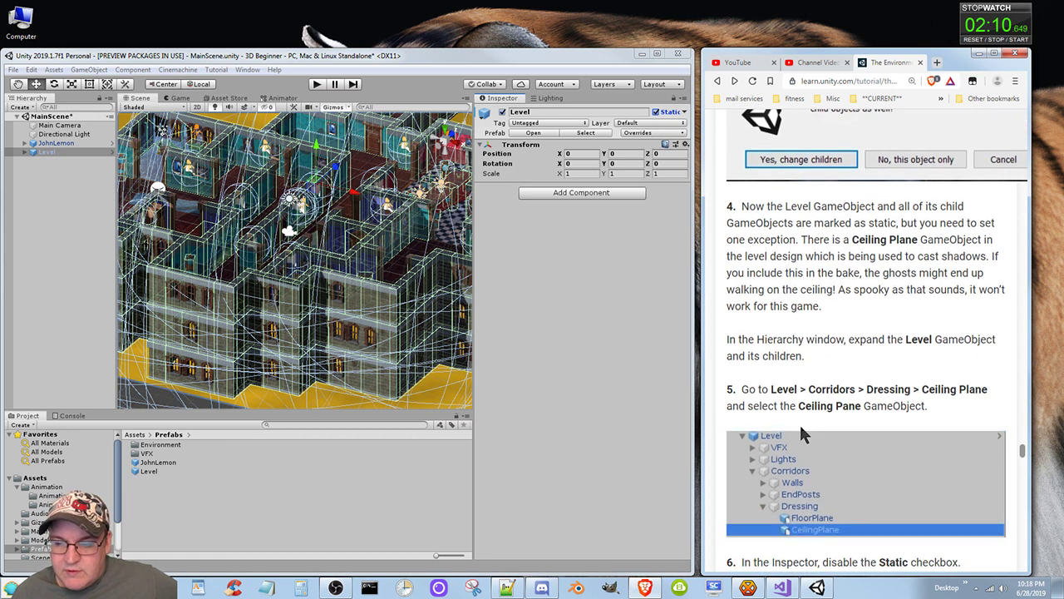
{"action": "left_click", "coordinate": [25, 153]}
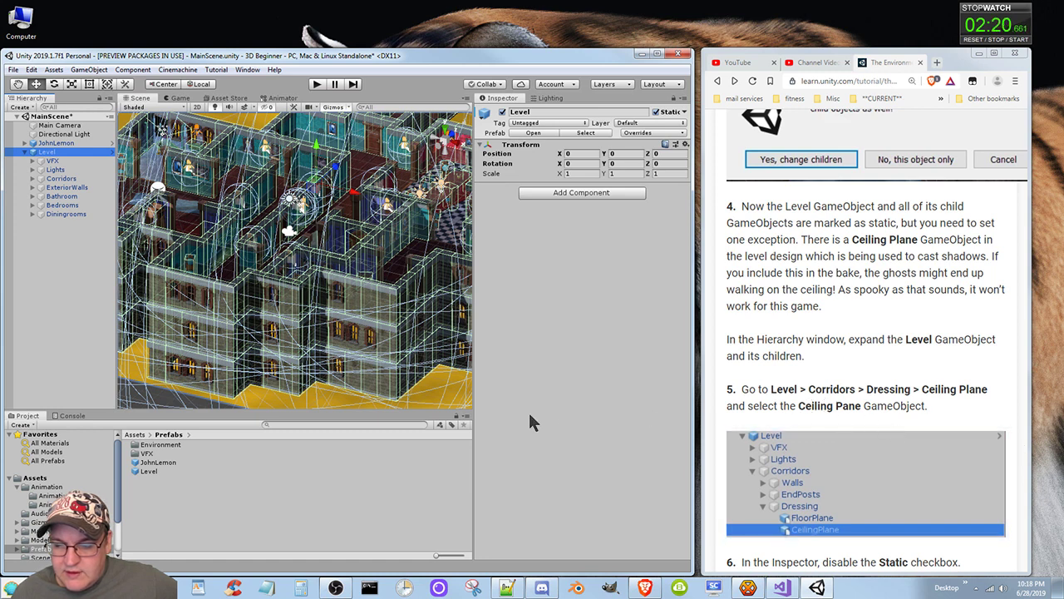
{"action": "left_click", "coordinate": [32, 179]}
{"action": "left_click", "coordinate": [40, 204]}
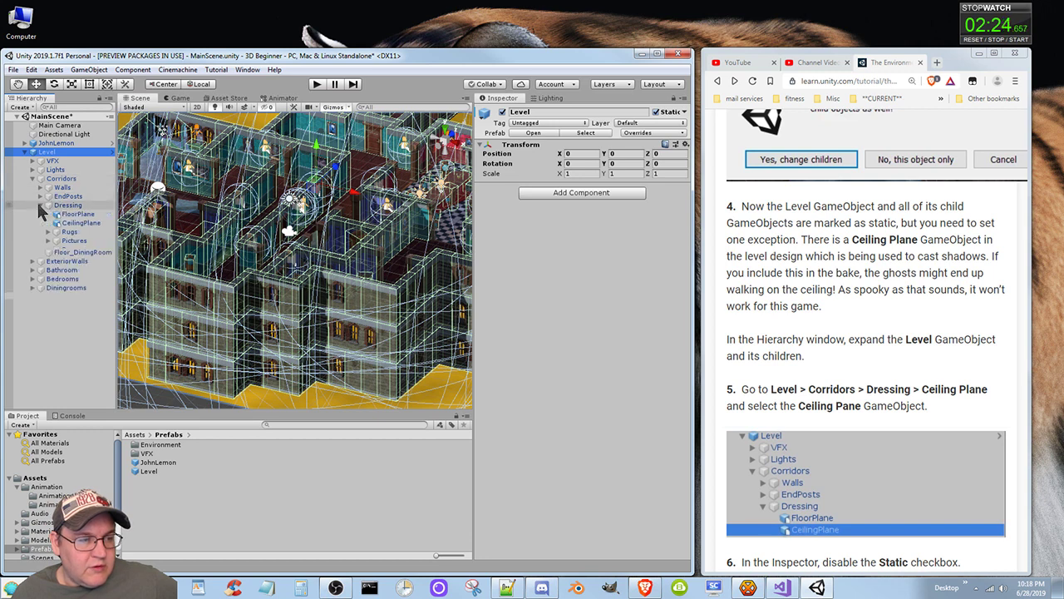
{"action": "left_click", "coordinate": [81, 223]}
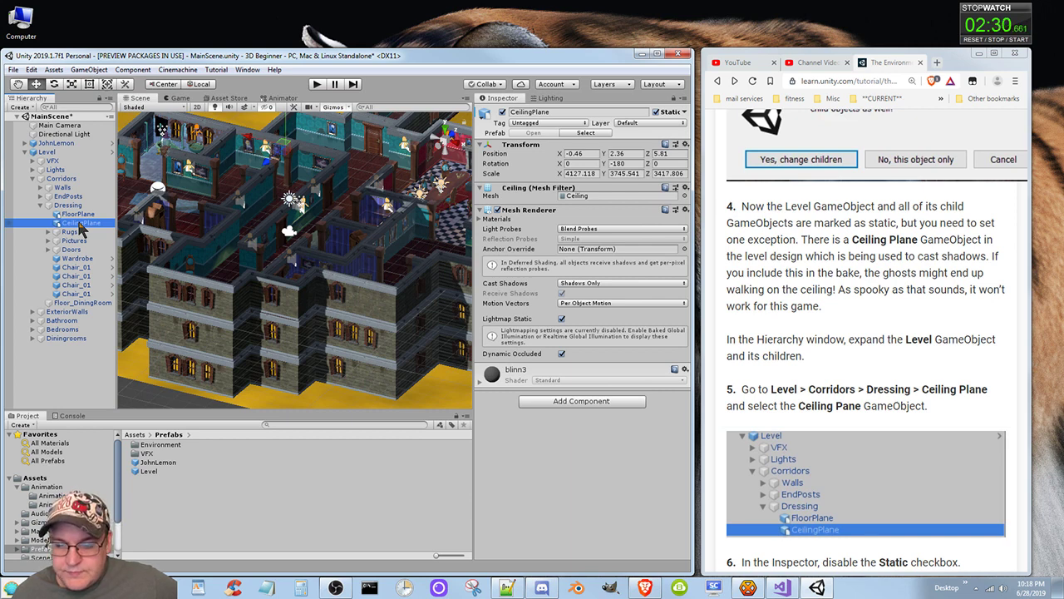
- Untick Static on CeilingPlane and save the scene with Ctrl+S
{"action": "left_click", "coordinate": [823, 394]}
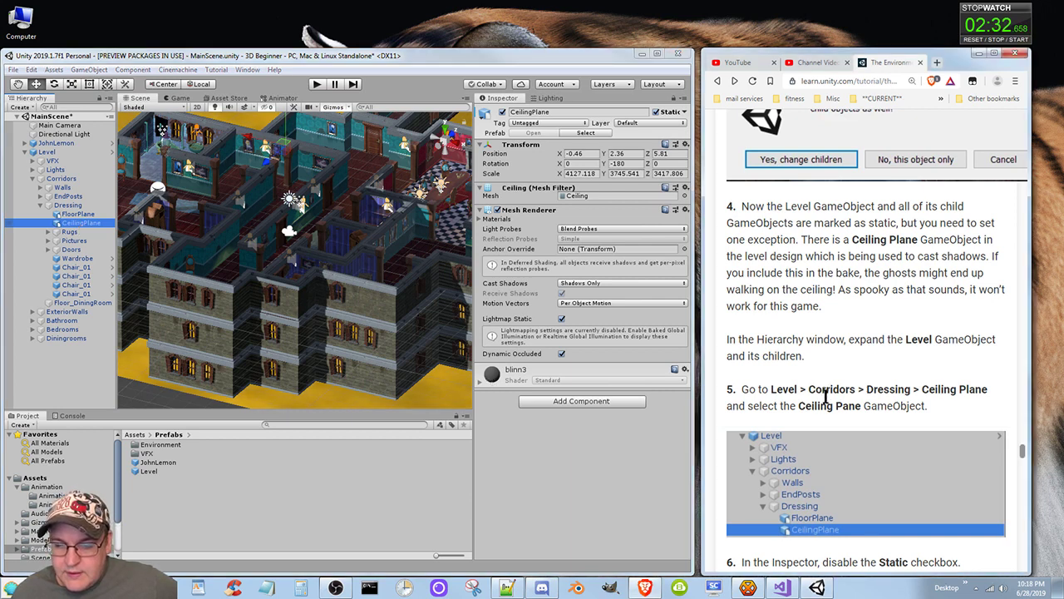
{"action": "scroll", "coordinate": [827, 408], "scroll_direction": "down", "scroll_amount": 5}
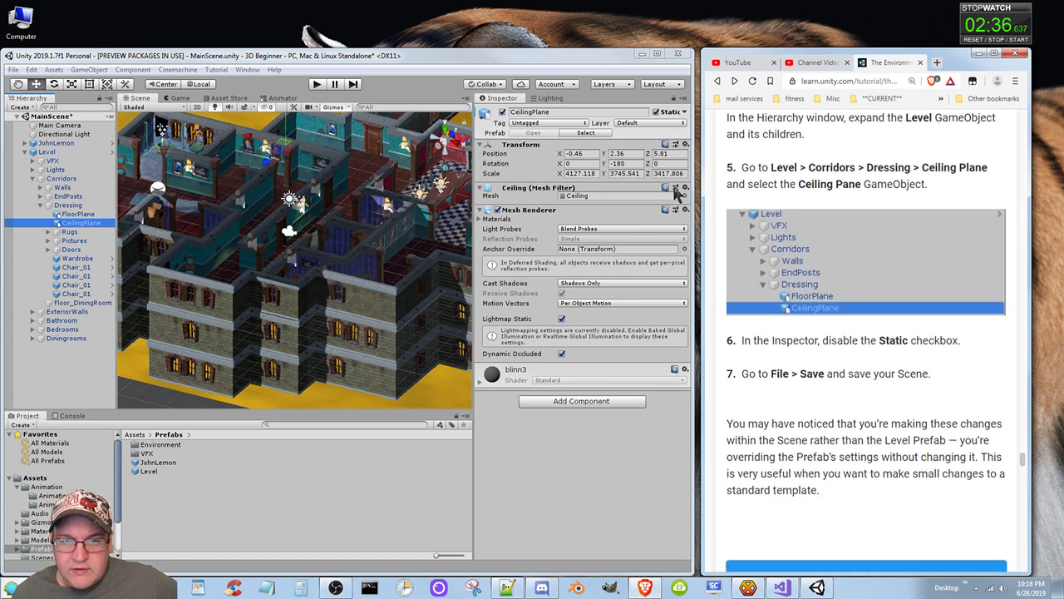
{"action": "left_click", "coordinate": [656, 111]}
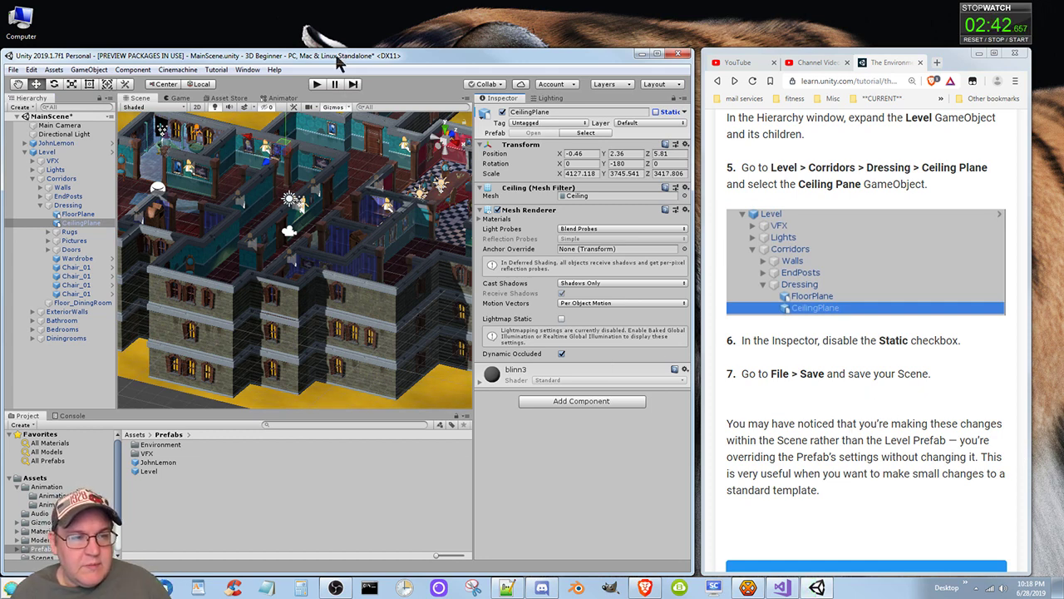
{"action": "key", "text": "ctrl+s"}
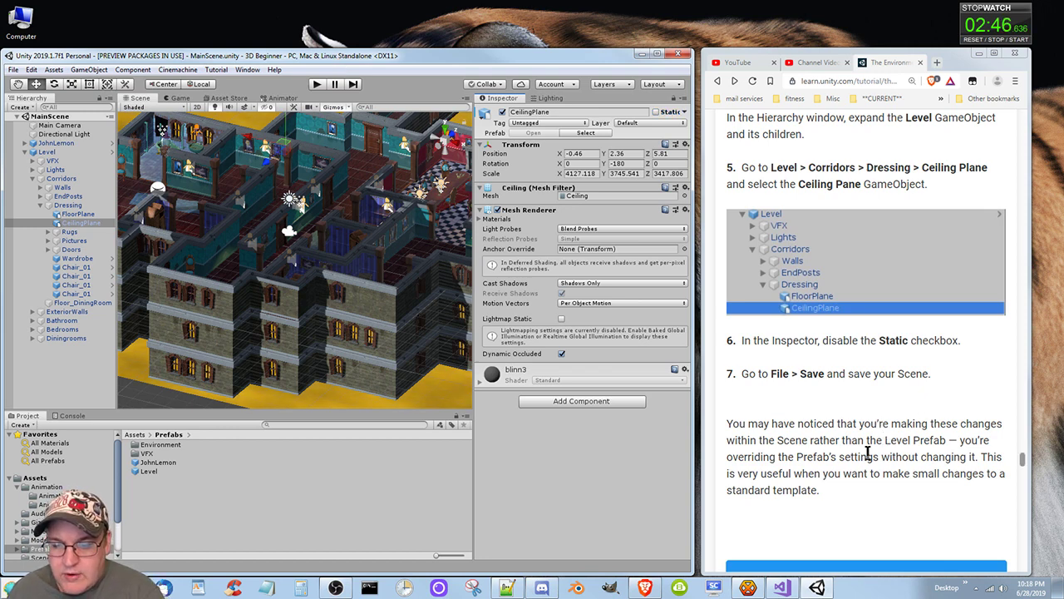
{"action": "scroll", "coordinate": [867, 452], "scroll_direction": "down", "scroll_amount": 1}
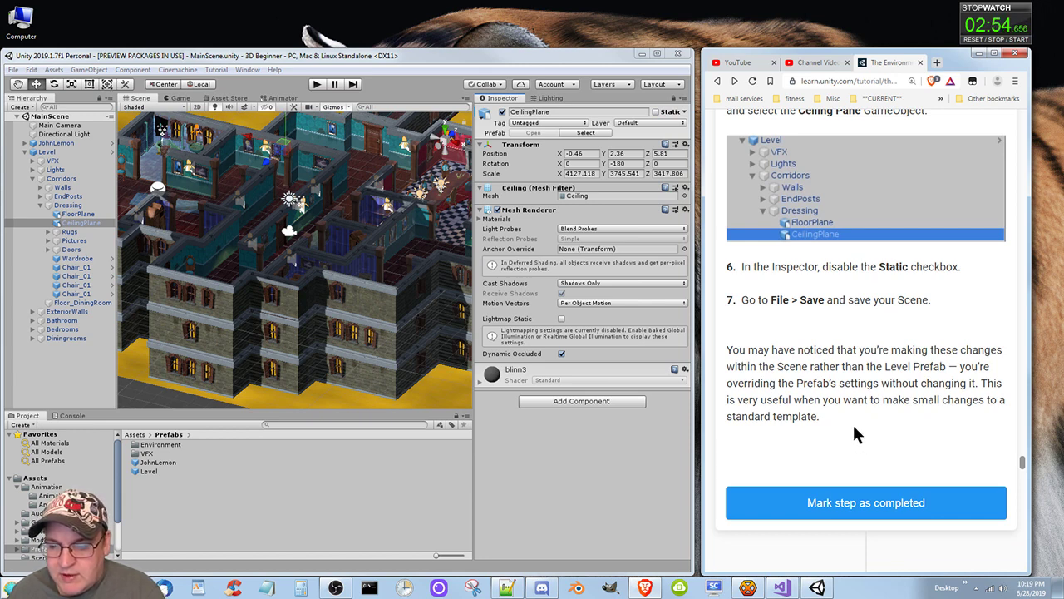
- Mark the static-objects tutorial step completed and scroll to '6. Create the NavMesh'
{"action": "scroll", "coordinate": [854, 429], "scroll_direction": "down", "scroll_amount": 1}
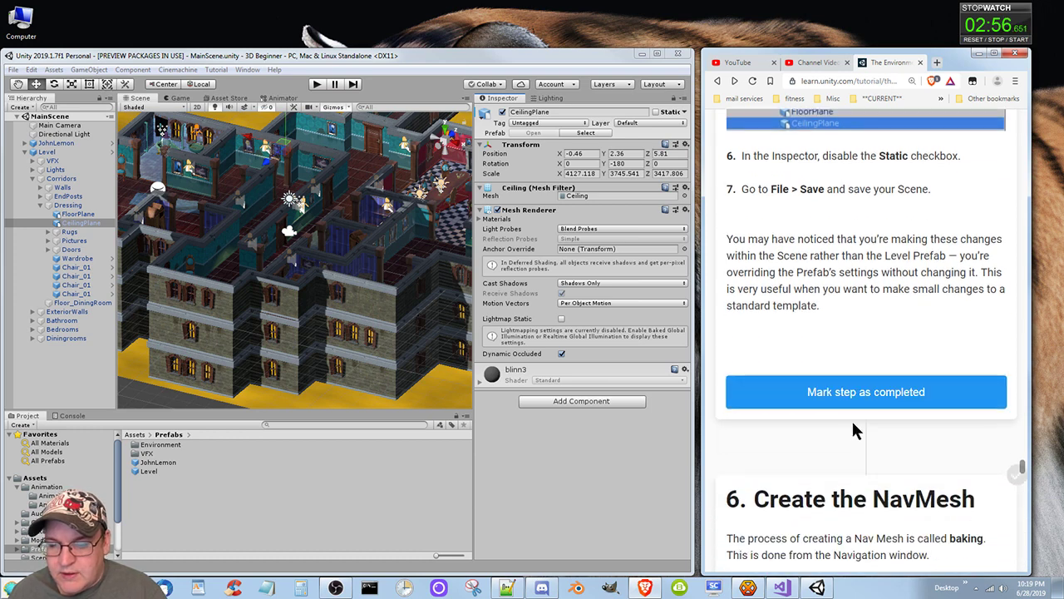
{"action": "left_click", "coordinate": [856, 392]}
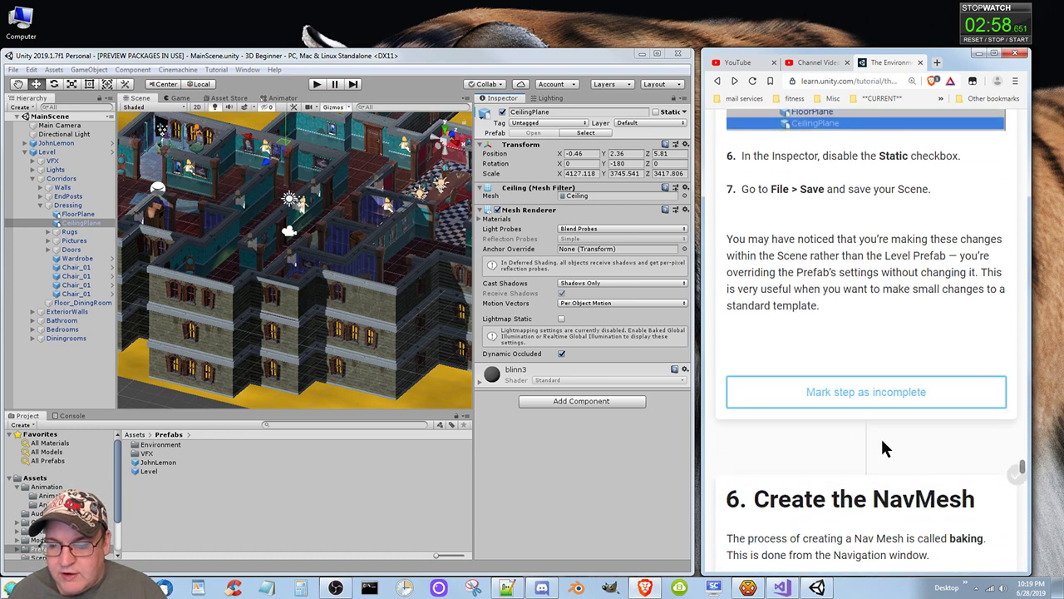
{"action": "scroll", "coordinate": [880, 437], "scroll_direction": "down", "scroll_amount": 3}
{"action": "scroll", "coordinate": [881, 435], "scroll_direction": "down", "scroll_amount": 1}
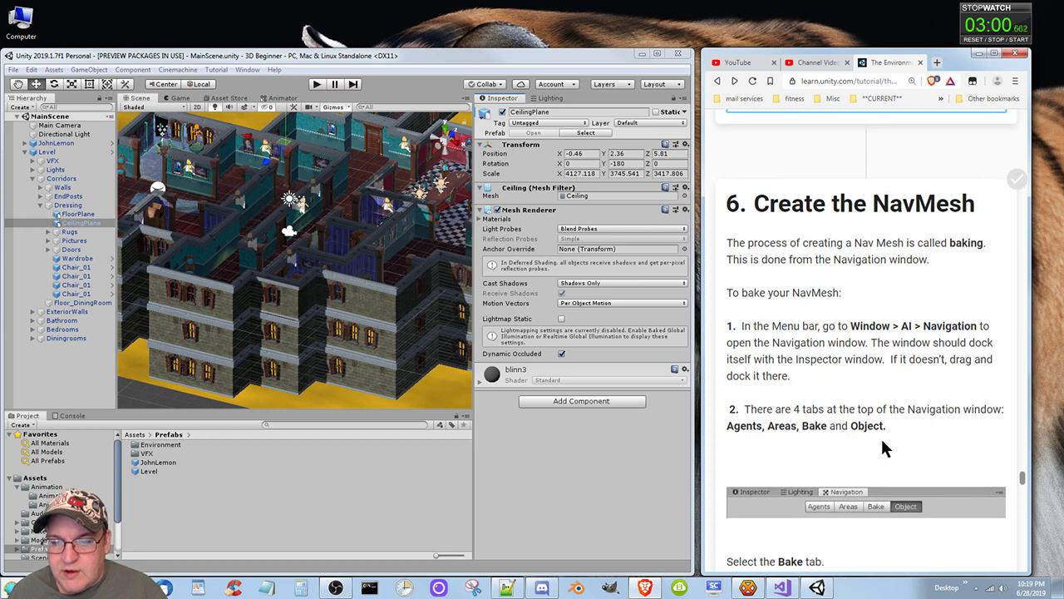
{"action": "scroll", "coordinate": [881, 437], "scroll_direction": "down", "scroll_amount": 1}
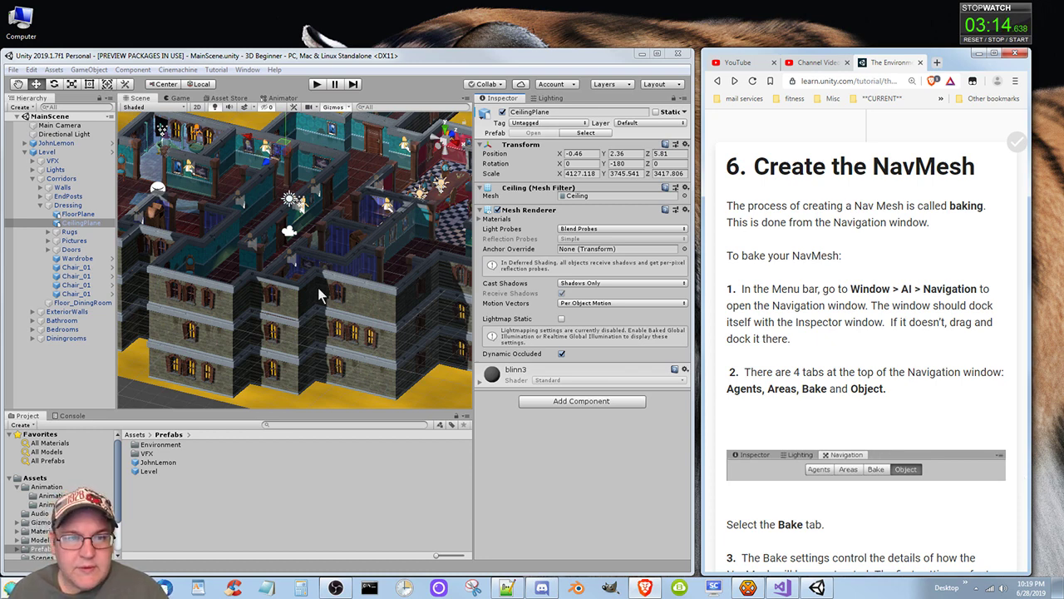
- Open Window > AI > Navigation and display its Bake tab settings
{"action": "left_click", "coordinate": [247, 69]}
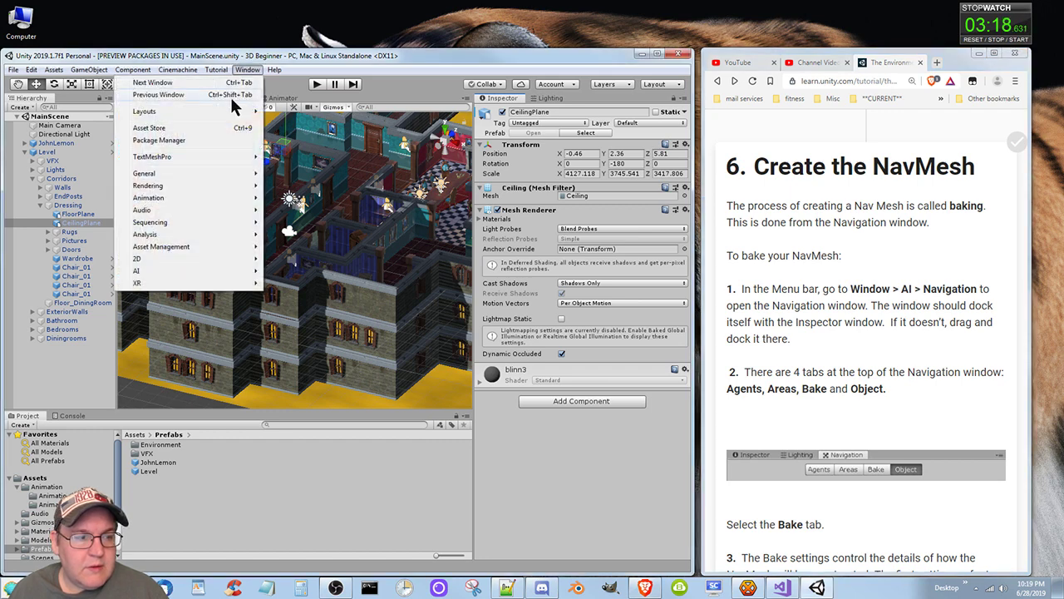
{"action": "mouse_move", "coordinate": [213, 275]}
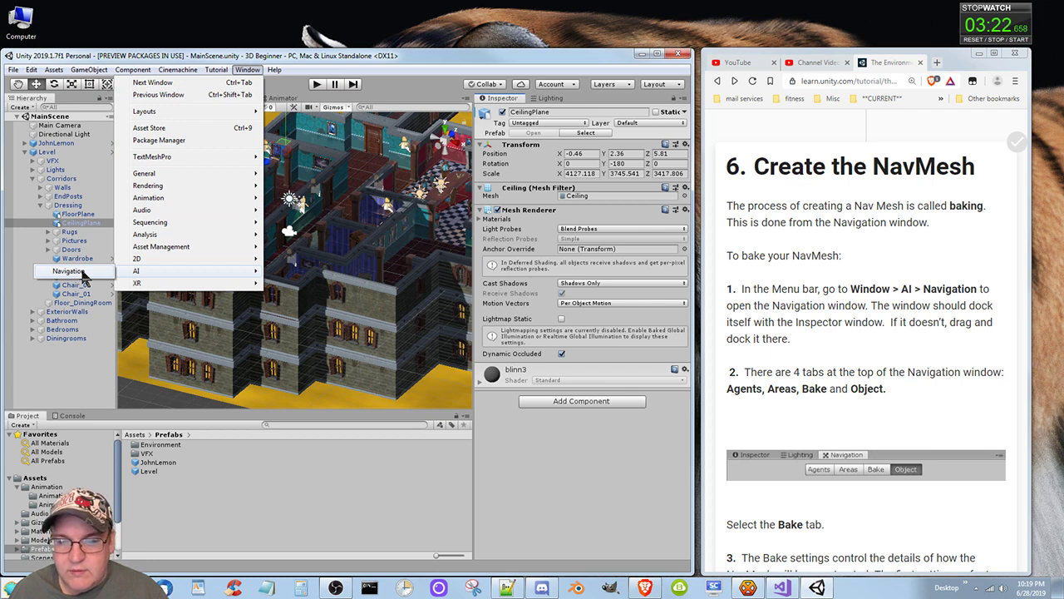
{"action": "left_click", "coordinate": [70, 272]}
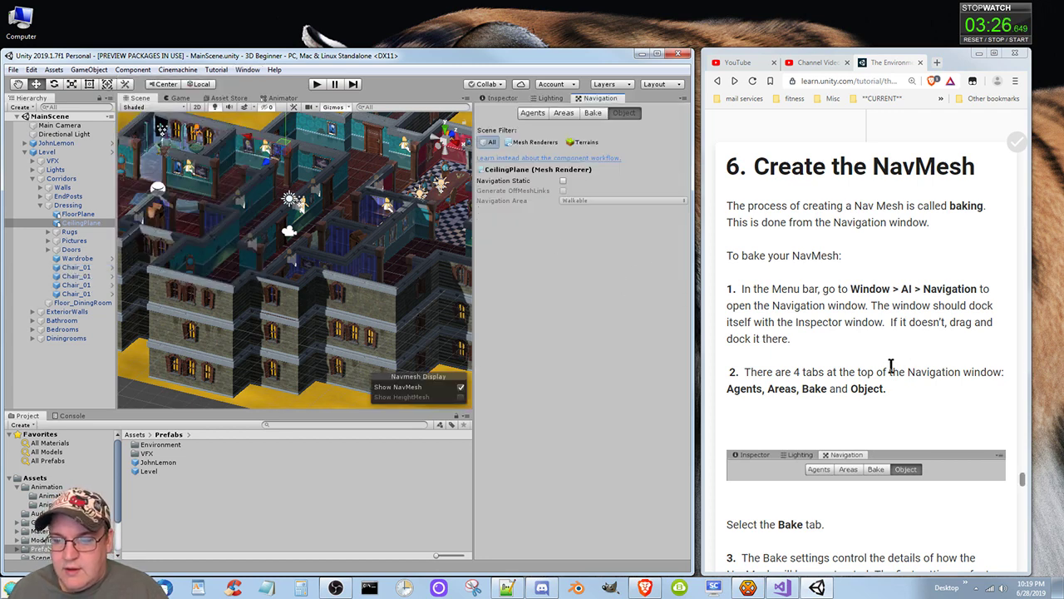
{"action": "scroll", "coordinate": [894, 389], "scroll_direction": "down", "scroll_amount": 3}
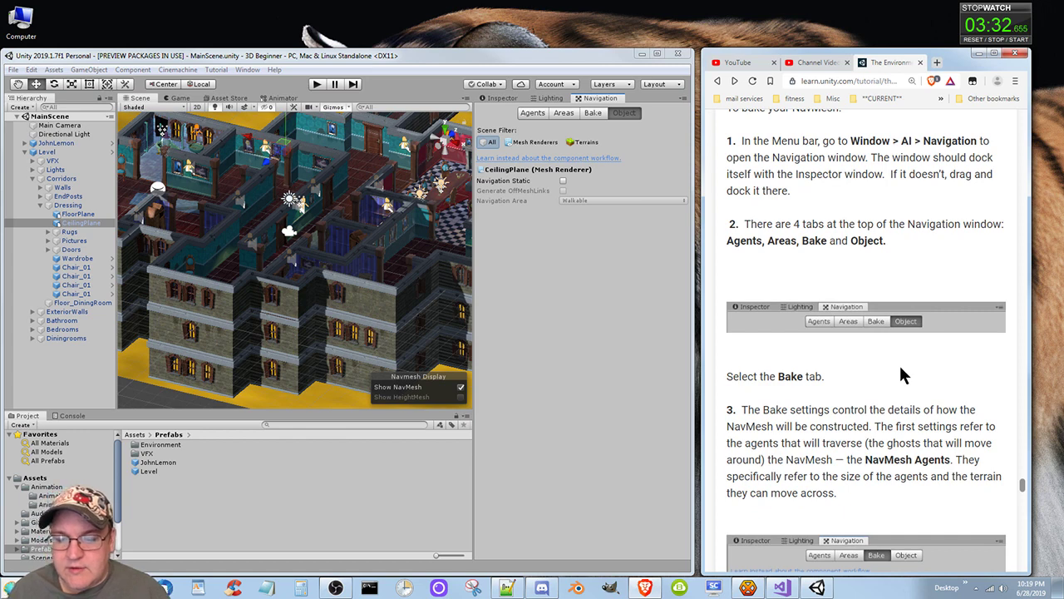
{"action": "scroll", "coordinate": [899, 363], "scroll_direction": "down", "scroll_amount": 1}
{"action": "left_click", "coordinate": [593, 113]}
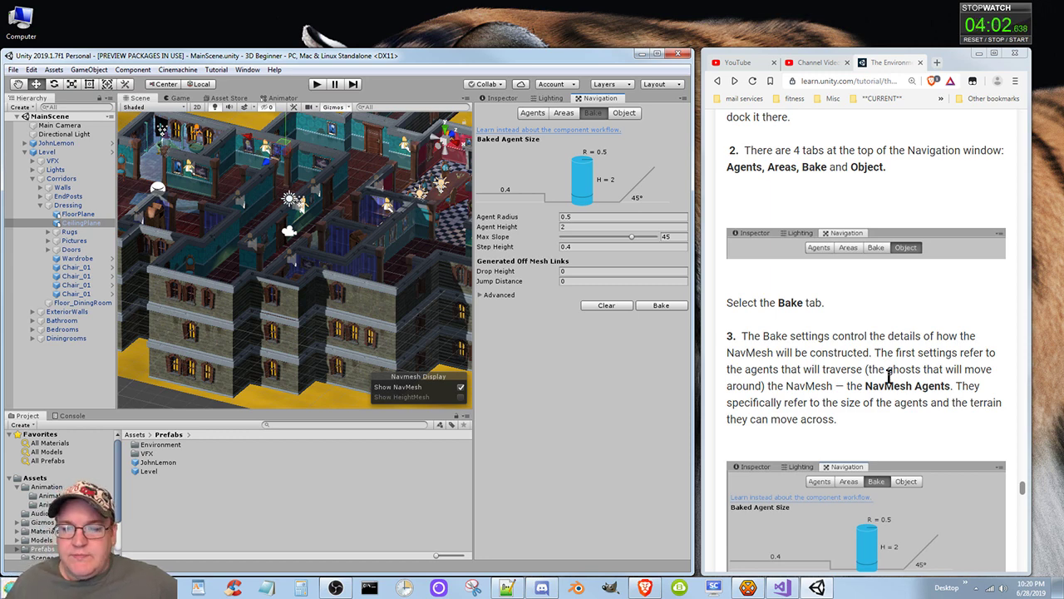
- Change the Bake tab's Agent Radius from 0.5 to 0.25
{"action": "left_click_drag", "start_coordinate": [892, 371], "coordinate": [891, 413]}
{"action": "scroll", "coordinate": [891, 413], "scroll_direction": "down", "scroll_amount": 3}
{"action": "scroll", "coordinate": [890, 412], "scroll_direction": "down", "scroll_amount": 6}
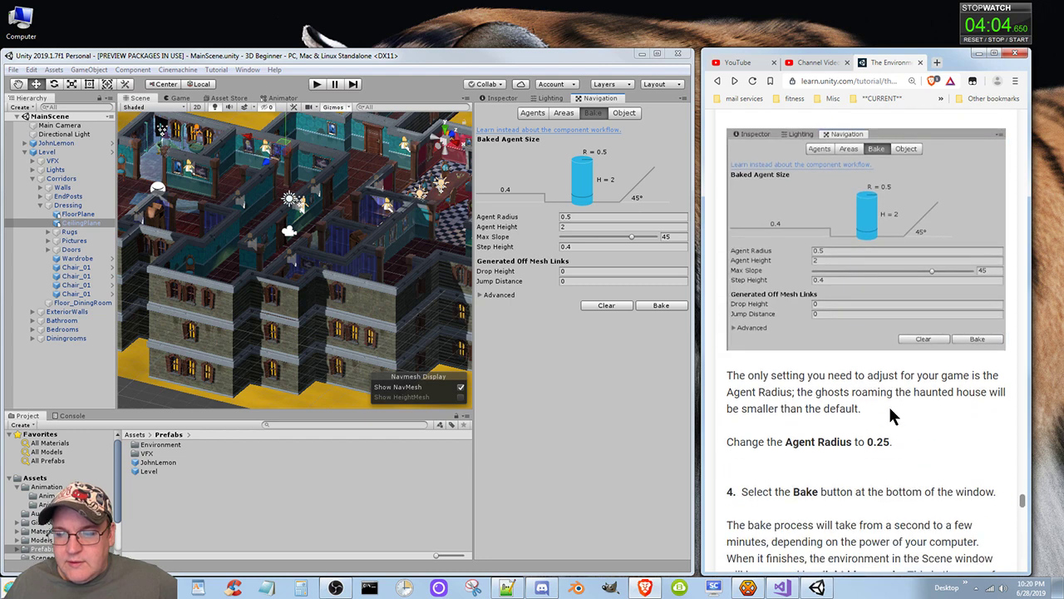
{"action": "scroll", "coordinate": [891, 414], "scroll_direction": "down", "scroll_amount": 2}
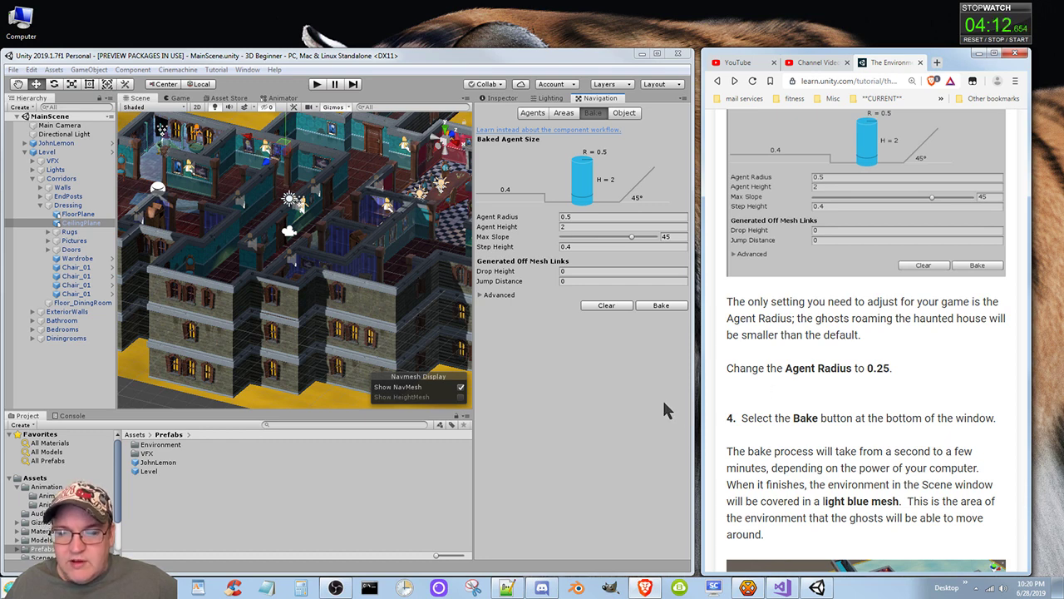
{"action": "left_click", "coordinate": [585, 217]}
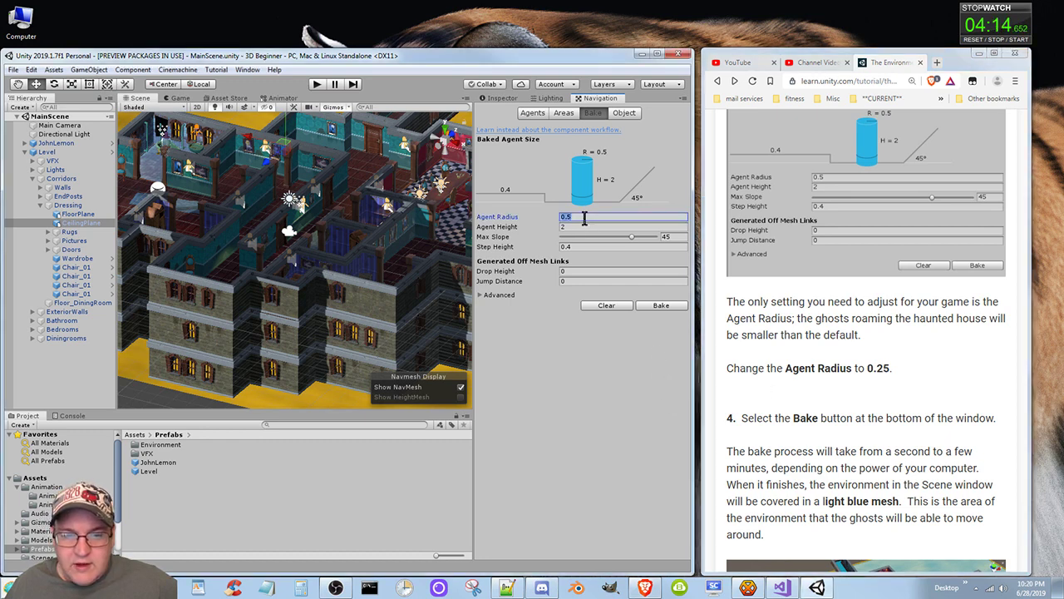
{"action": "left_click", "coordinate": [584, 217]}
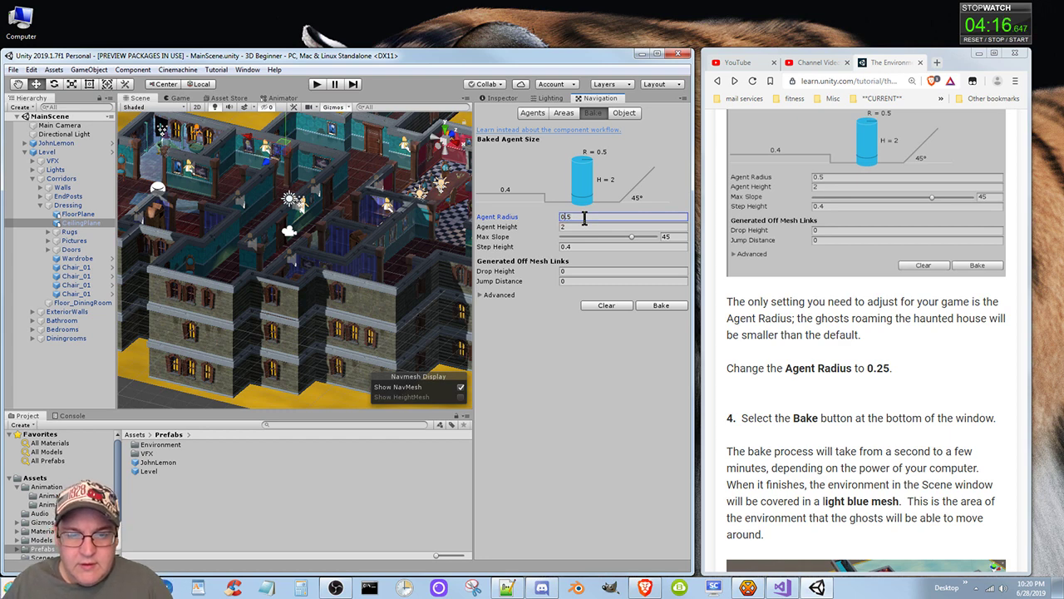
{"action": "key", "text": "BackSpace"}
{"action": "type", "text": "25"}
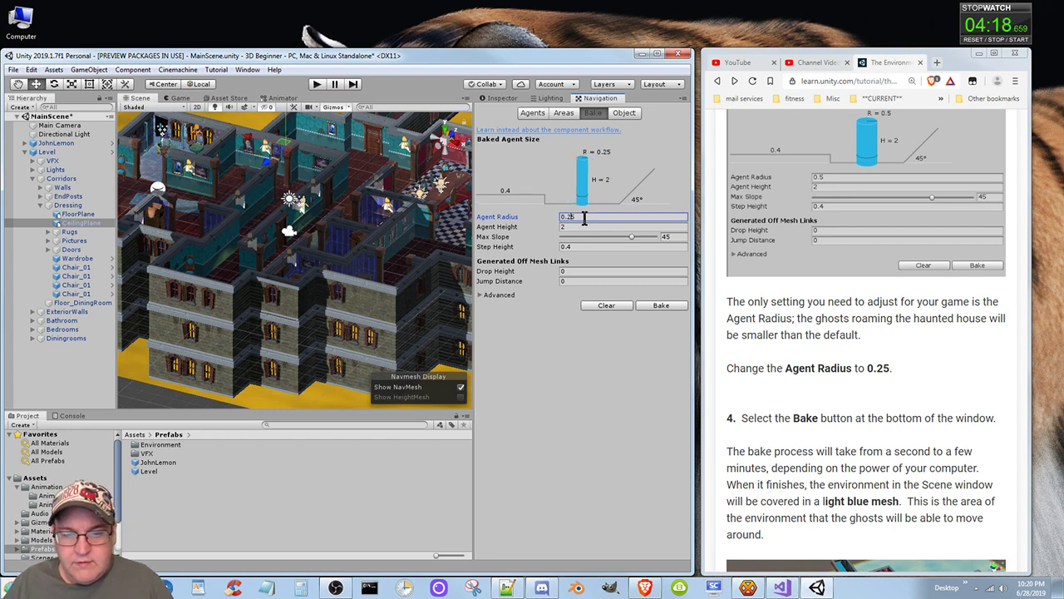
{"action": "left_click", "coordinate": [890, 395]}
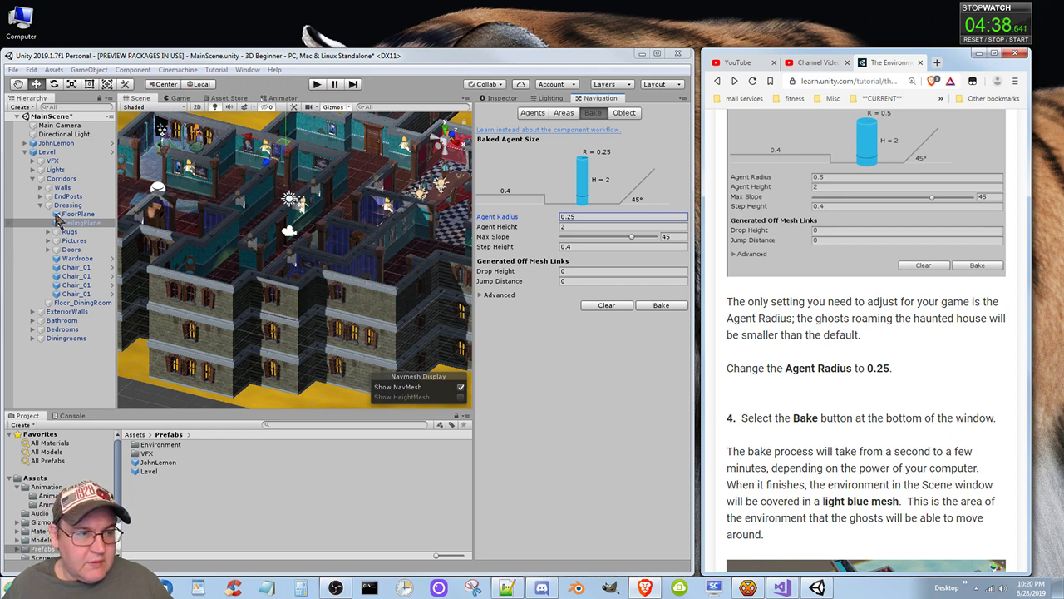
- Select MainScene, frame the whole level in the Scene view, and bake the NavMesh
{"action": "left_click", "coordinate": [55, 118]}
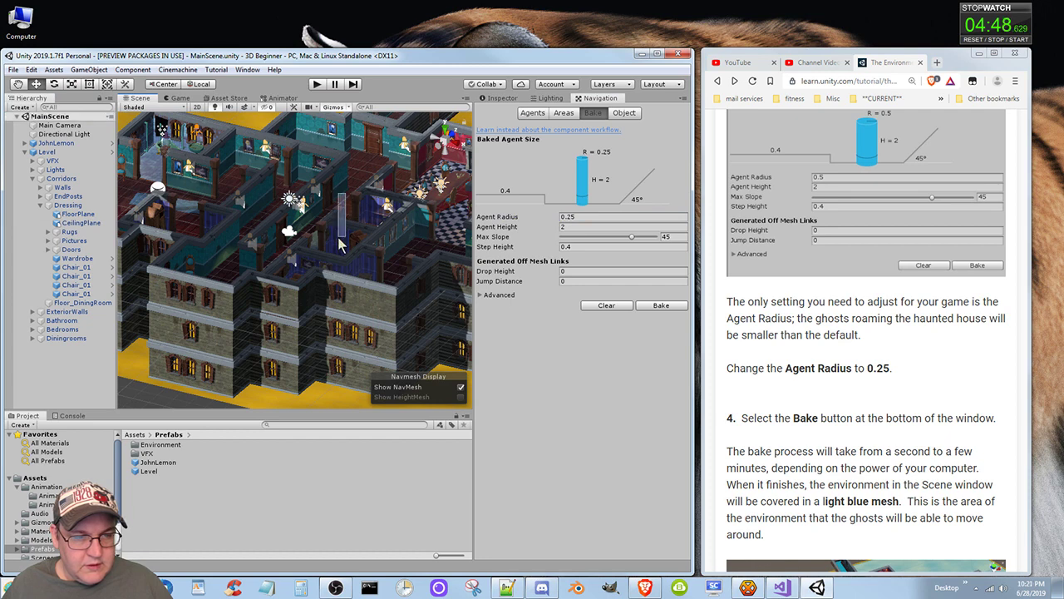
{"action": "middle_click_drag", "start_coordinate": [348, 202], "coordinate": [396, 327]}
{"action": "scroll", "coordinate": [324, 287], "scroll_direction": "up", "scroll_amount": 2}
{"action": "scroll", "coordinate": [318, 287], "scroll_direction": "up", "scroll_amount": 2}
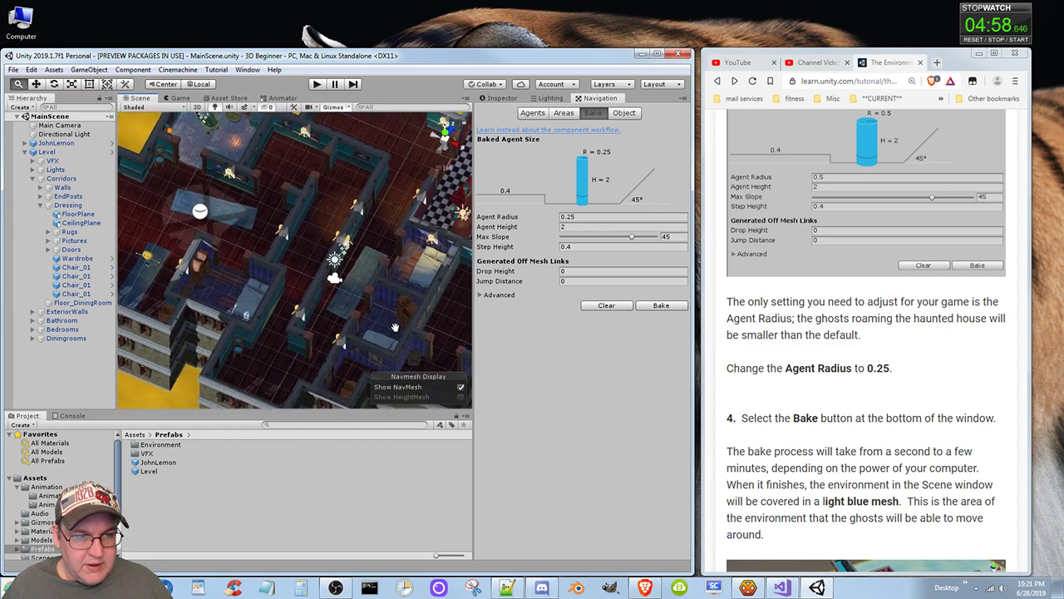
{"action": "scroll", "coordinate": [371, 292], "scroll_direction": "down", "scroll_amount": 6}
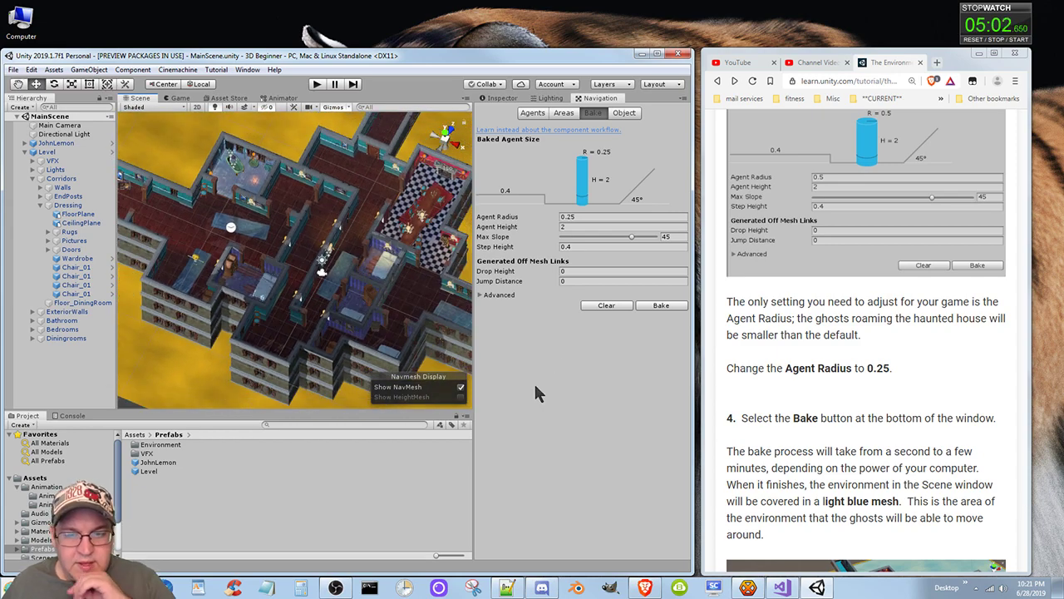
{"action": "left_click", "coordinate": [662, 309]}
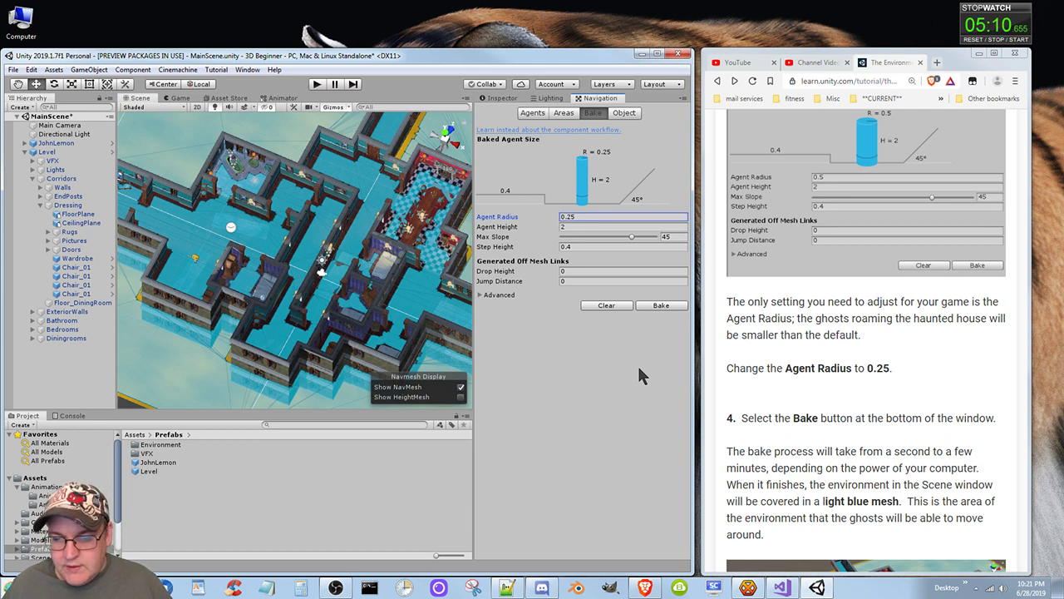
{"action": "scroll", "coordinate": [923, 465], "scroll_direction": "down", "scroll_amount": 3}
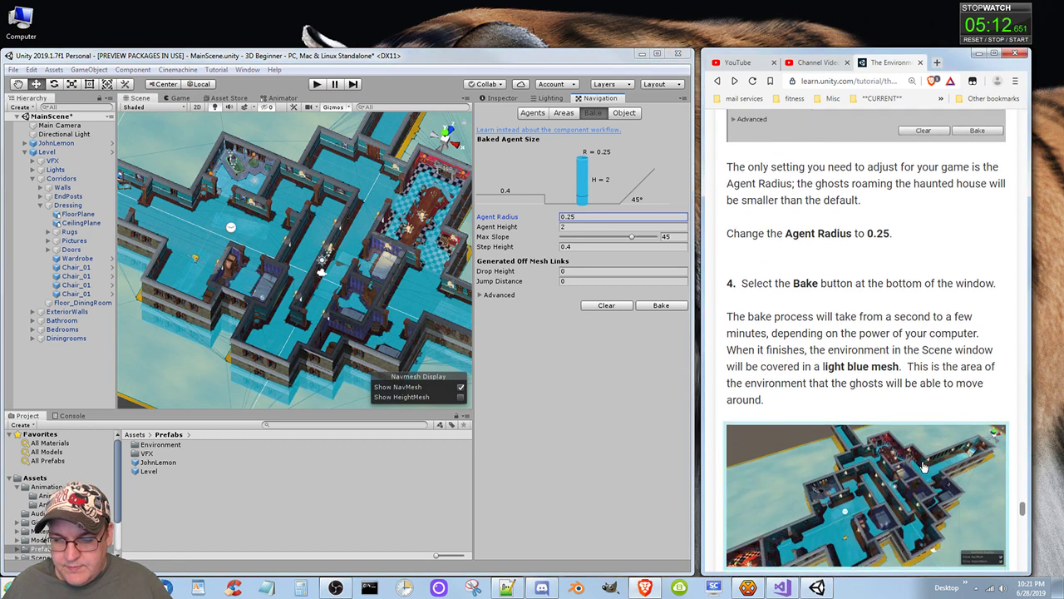
- Mark tutorial step 6, Create the NavMesh, as completed
{"action": "scroll", "coordinate": [923, 467], "scroll_direction": "down", "scroll_amount": 1}
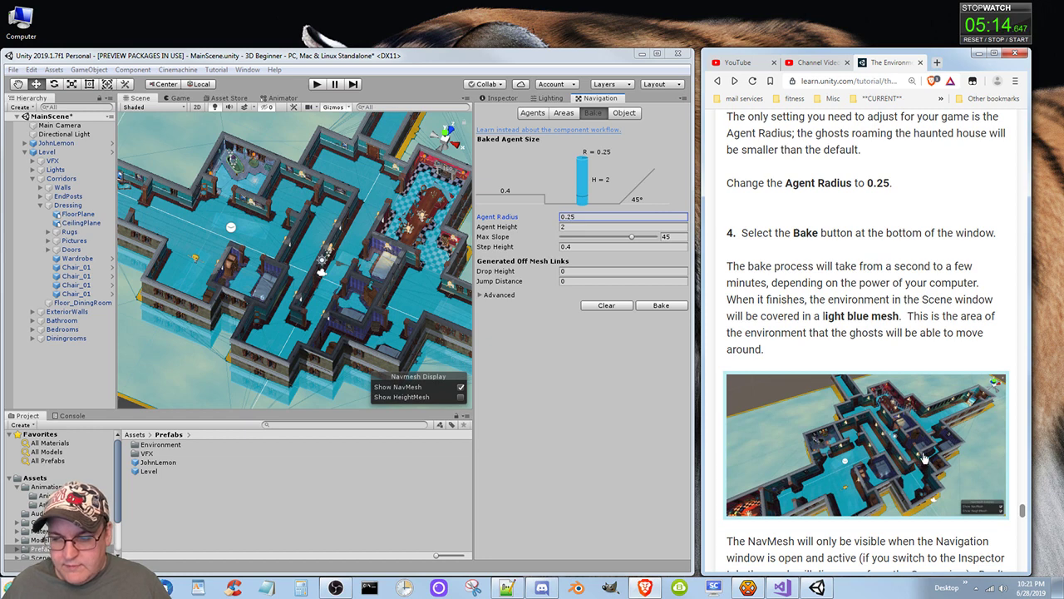
{"action": "scroll", "coordinate": [924, 458], "scroll_direction": "down", "scroll_amount": 6}
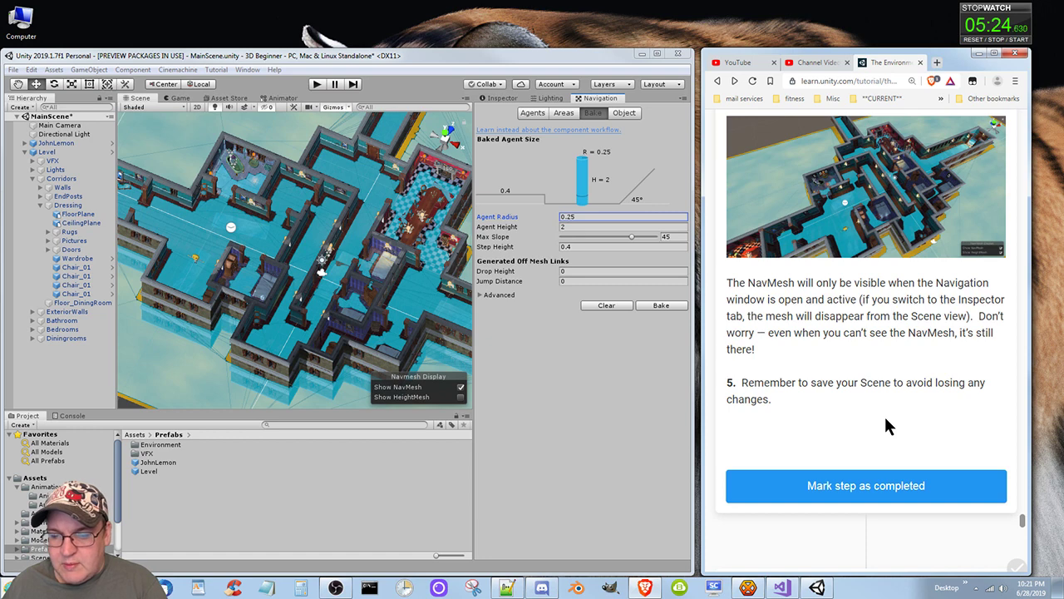
{"action": "left_click", "coordinate": [817, 490]}
{"action": "left_click", "coordinate": [397, 50]}
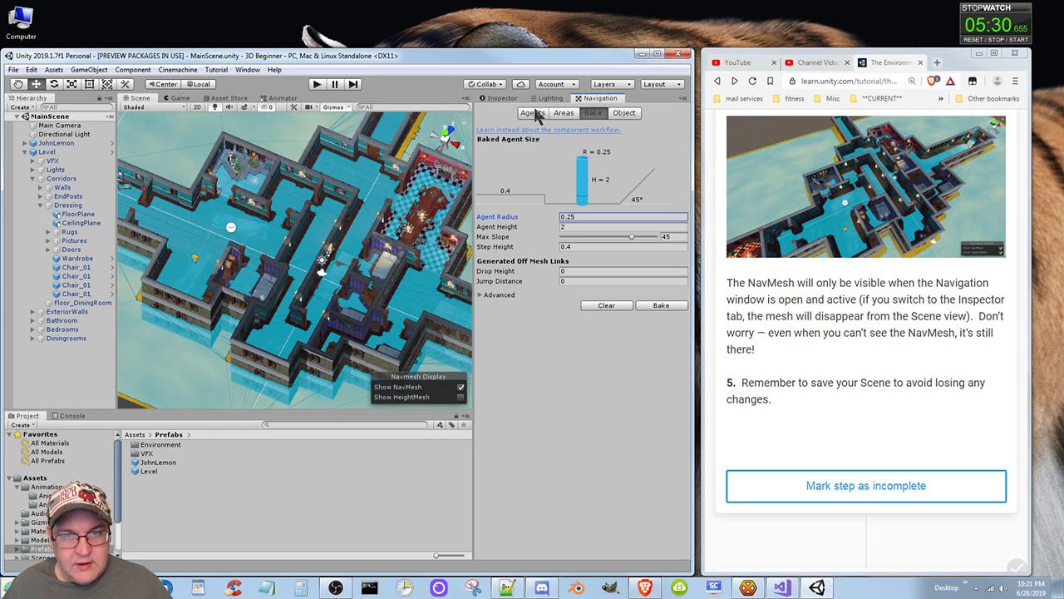
{"action": "left_click", "coordinate": [509, 97]}
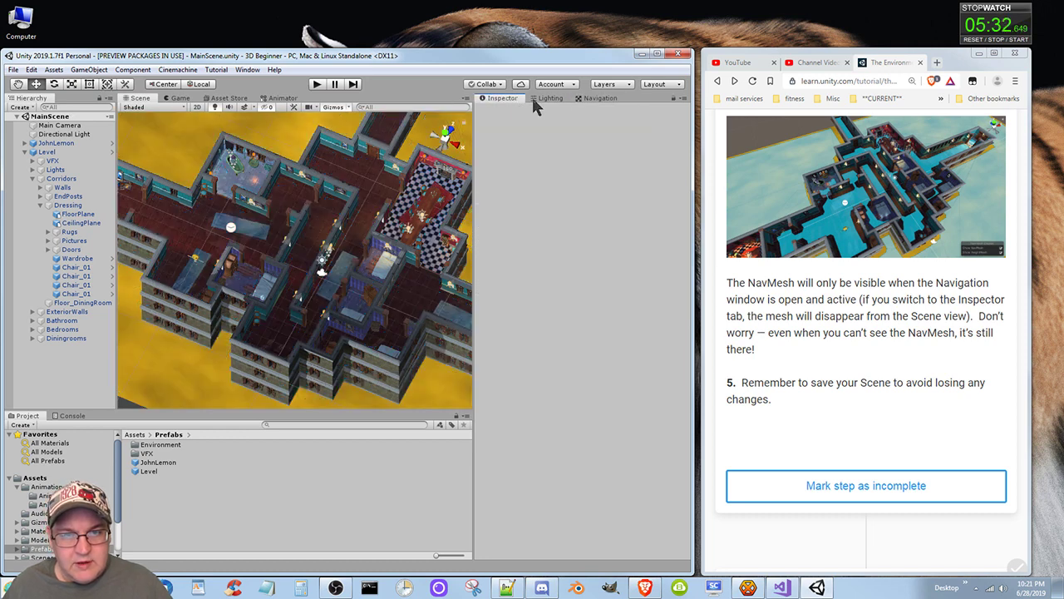
{"action": "left_click", "coordinate": [593, 98]}
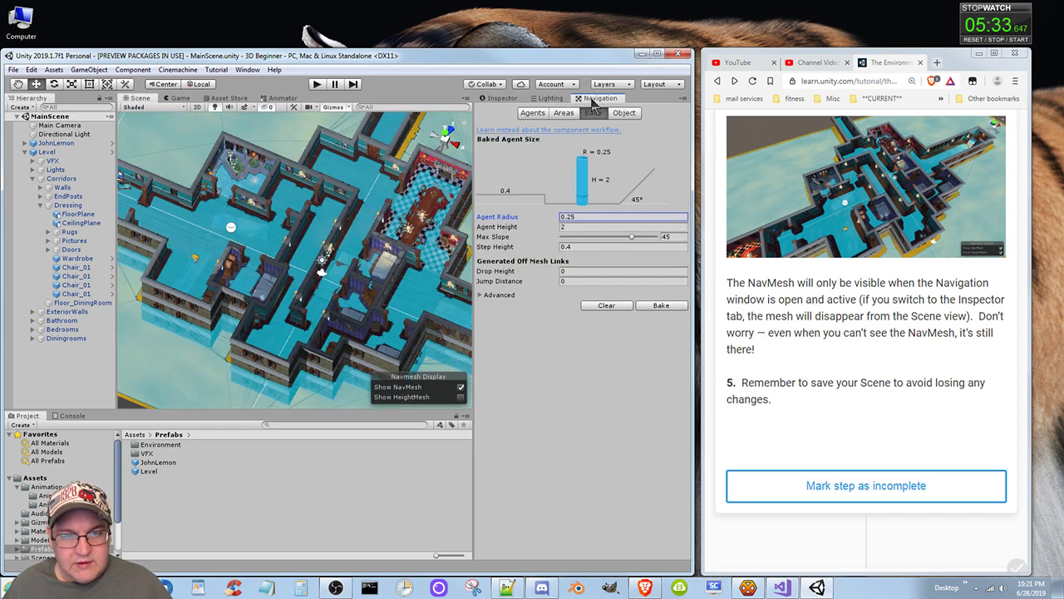
{"action": "left_click", "coordinate": [491, 98]}
{"action": "left_click", "coordinate": [592, 99]}
{"action": "left_click", "coordinate": [507, 98]}
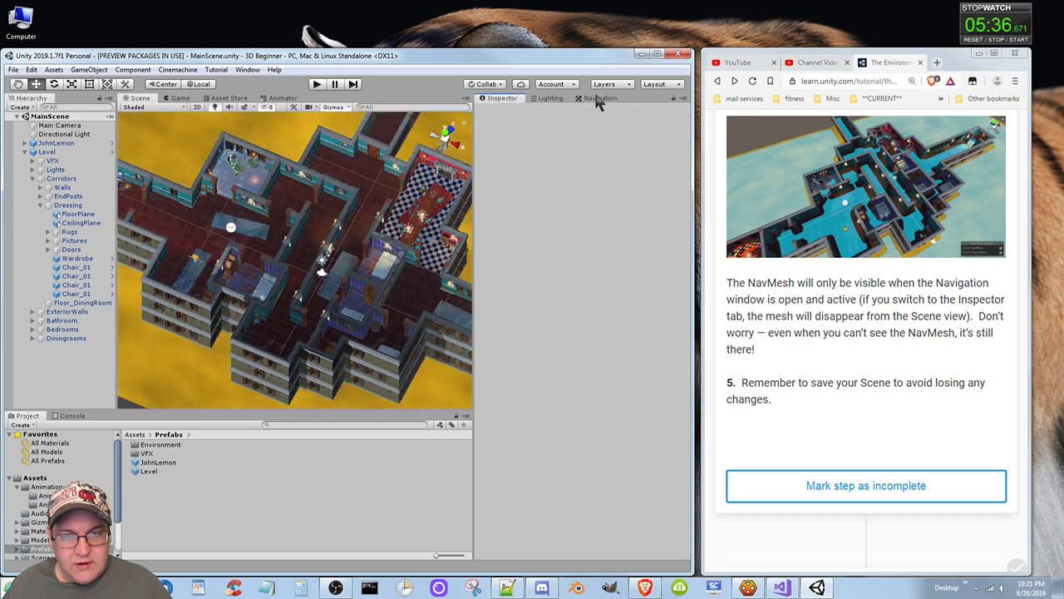
{"action": "left_click", "coordinate": [597, 100]}
{"action": "left_click", "coordinate": [508, 98]}
{"action": "left_click", "coordinate": [584, 99]}
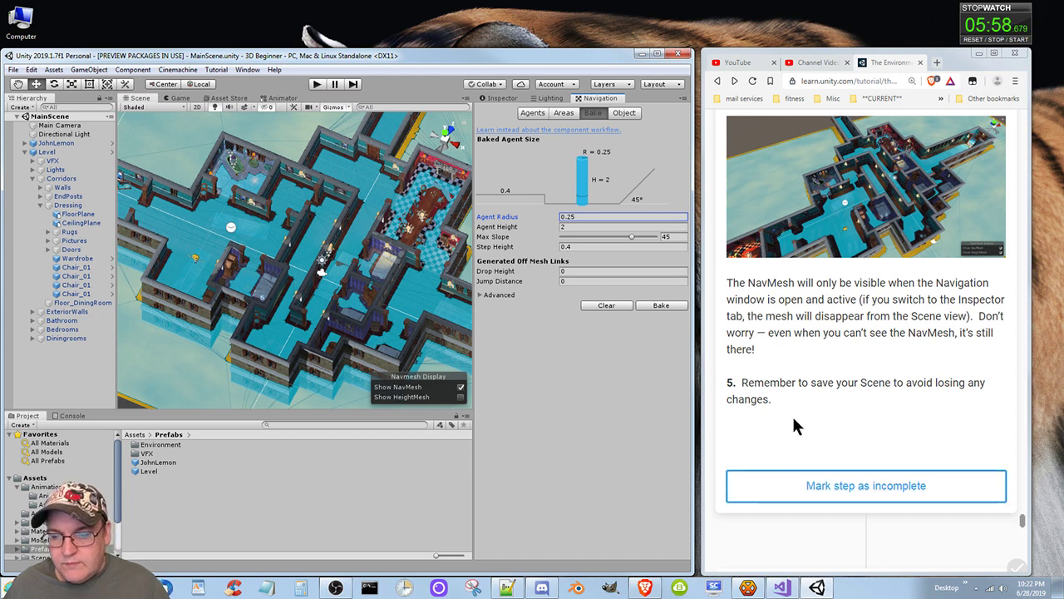
- Mark the tutorial's Summary step as completed
{"action": "scroll", "coordinate": [829, 416], "scroll_direction": "down", "scroll_amount": 1}
{"action": "scroll", "coordinate": [830, 424], "scroll_direction": "down", "scroll_amount": 5}
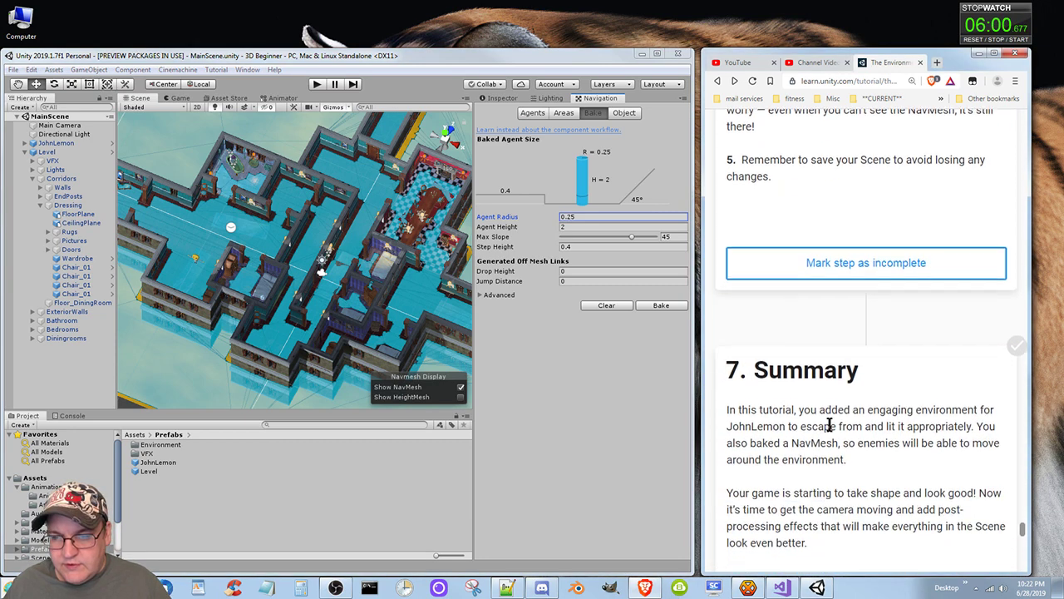
{"action": "scroll", "coordinate": [829, 431], "scroll_direction": "up", "scroll_amount": 1}
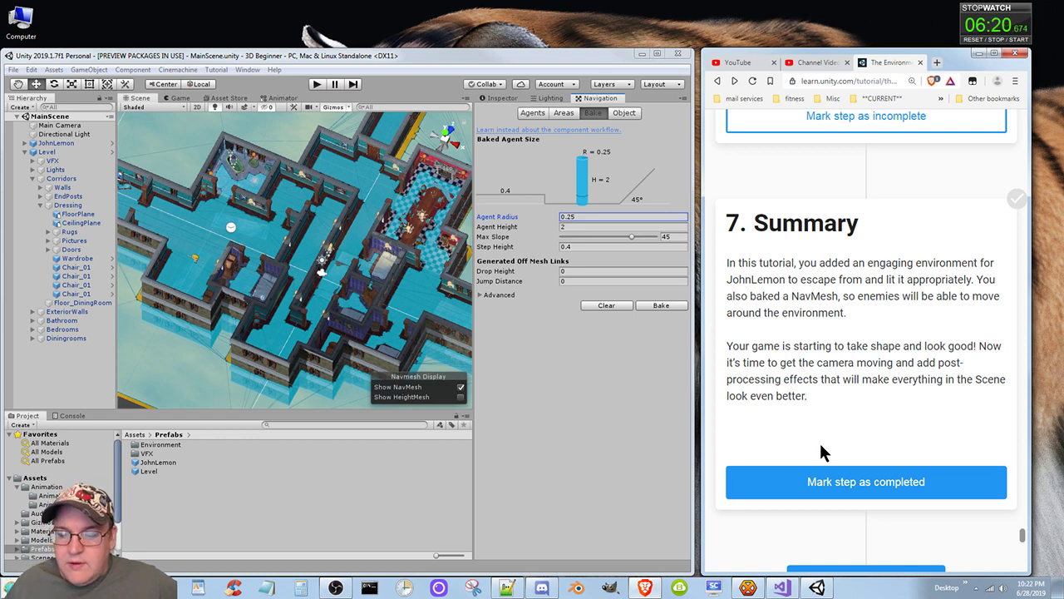
{"action": "left_click", "coordinate": [837, 481]}
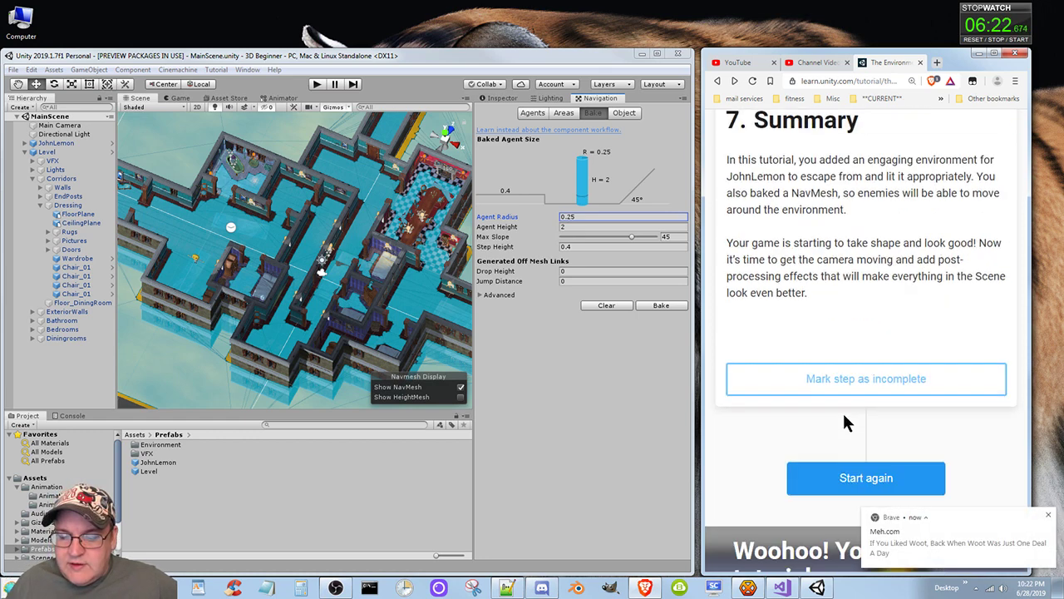
- Close the stray Meh.com page and continue to the next tutorial, The Camera
{"action": "left_click", "coordinate": [895, 537]}
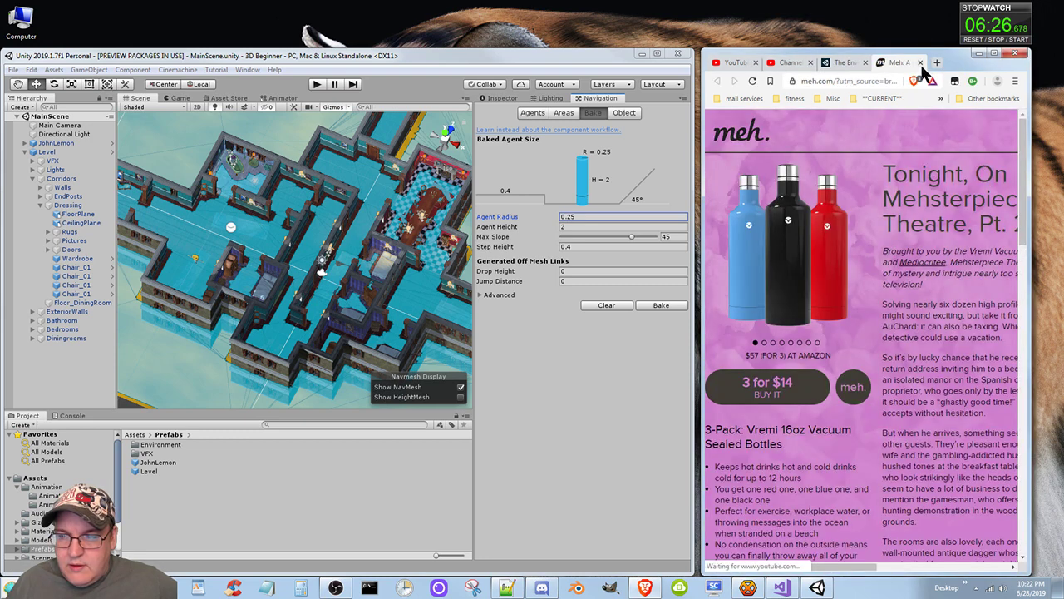
{"action": "left_click", "coordinate": [919, 62]}
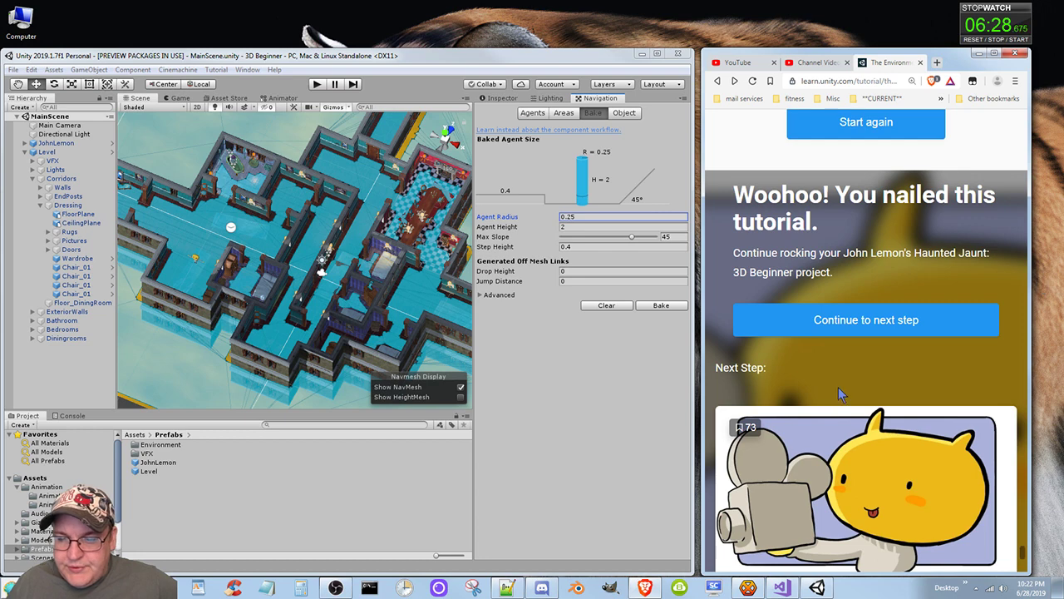
{"action": "left_click", "coordinate": [852, 333]}
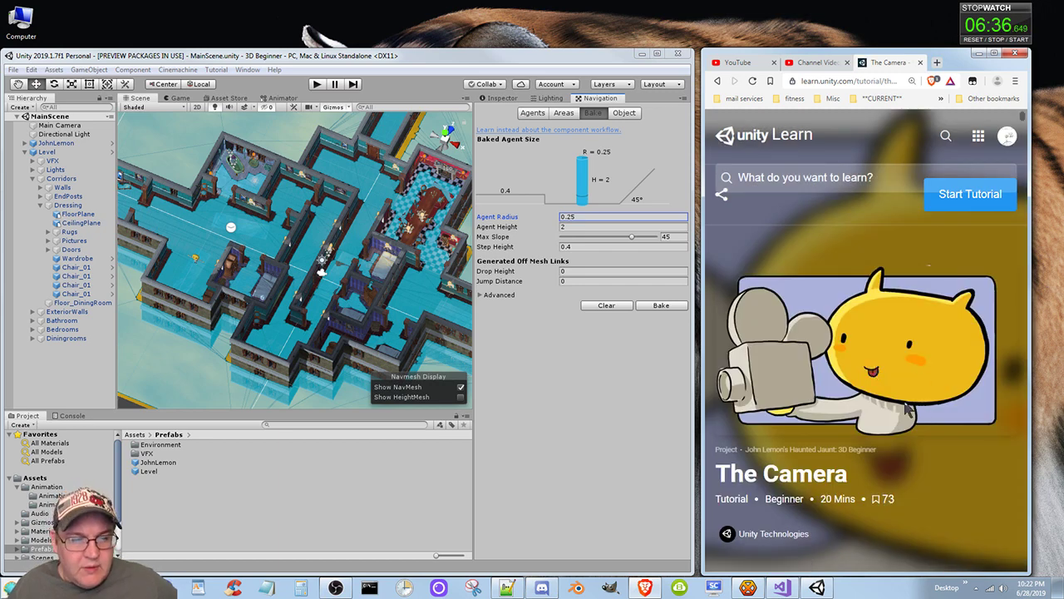
{"action": "left_click", "coordinate": [321, 86]}
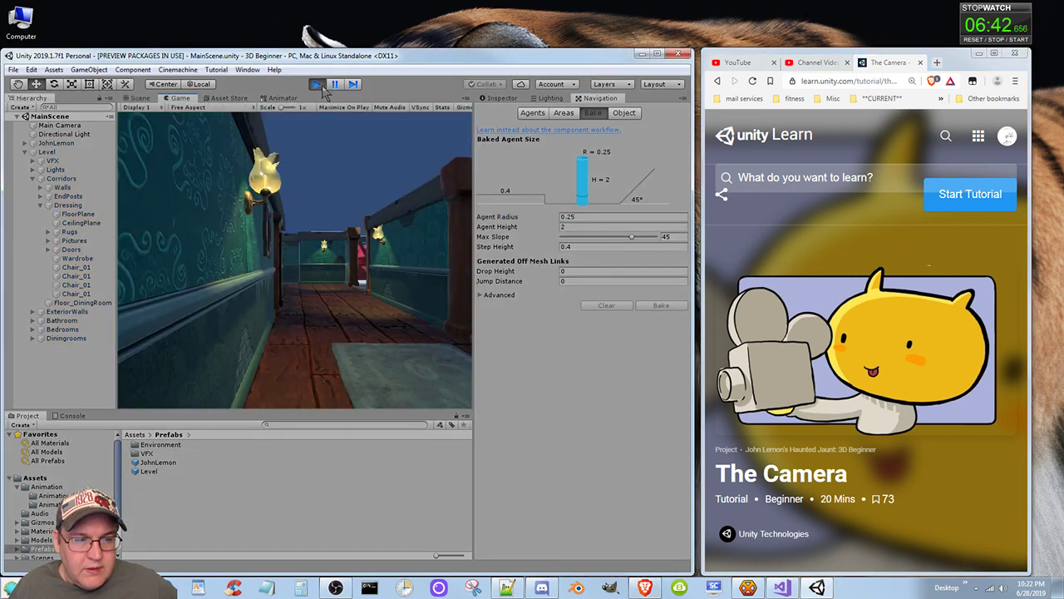
{"action": "left_click", "coordinate": [318, 84]}
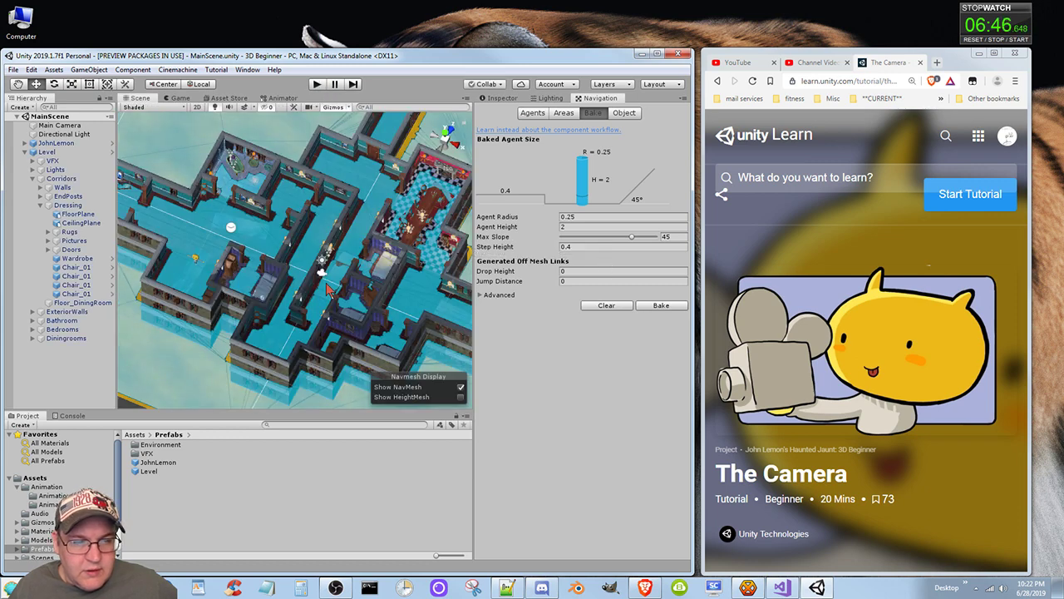
{"action": "scroll", "coordinate": [345, 283], "scroll_direction": "up", "scroll_amount": 2}
{"action": "scroll", "coordinate": [345, 283], "scroll_direction": "up", "scroll_amount": 6}
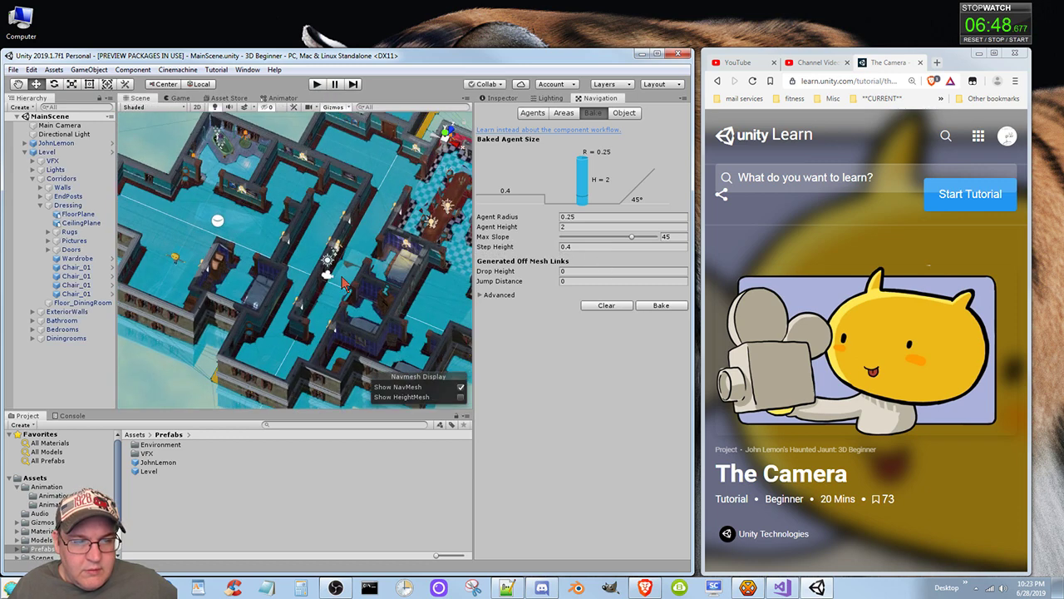
{"action": "scroll", "coordinate": [345, 283], "scroll_direction": "down", "scroll_amount": 5}
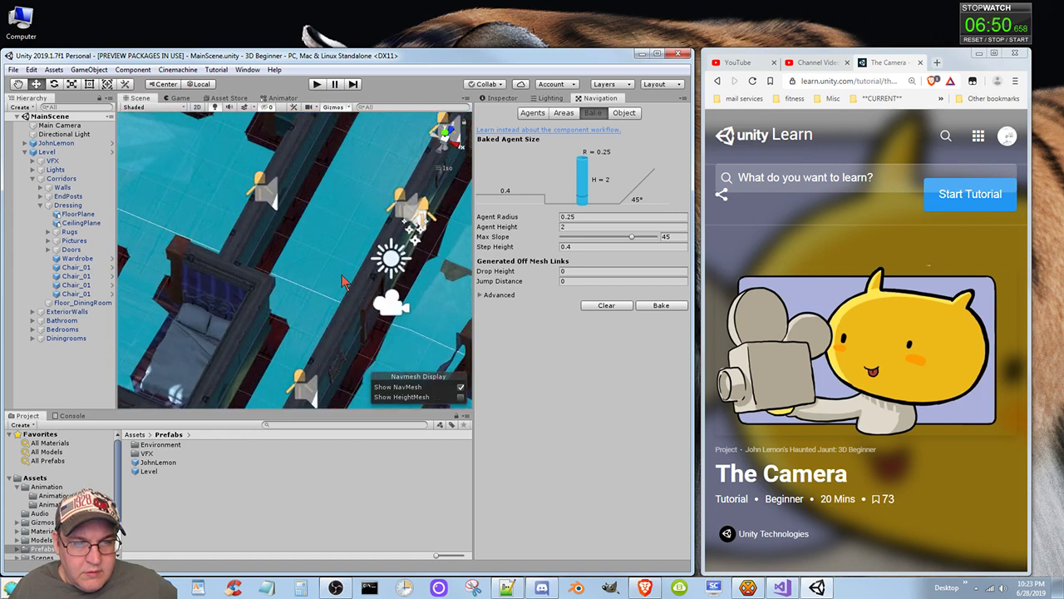
{"action": "scroll", "coordinate": [312, 278], "scroll_direction": "down", "scroll_amount": 4}
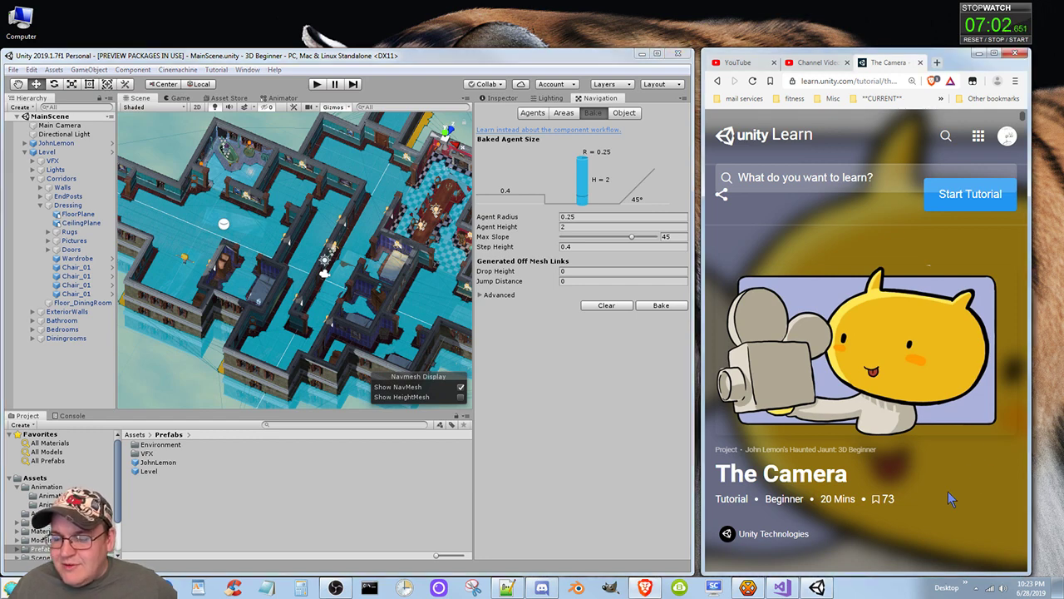
- Scroll The Camera tutorial past its Overview, Summary and Recommended Unity Versions to step 1
{"action": "scroll", "coordinate": [946, 493], "scroll_direction": "down", "scroll_amount": 3}
{"action": "scroll", "coordinate": [936, 495], "scroll_direction": "down", "scroll_amount": 2}
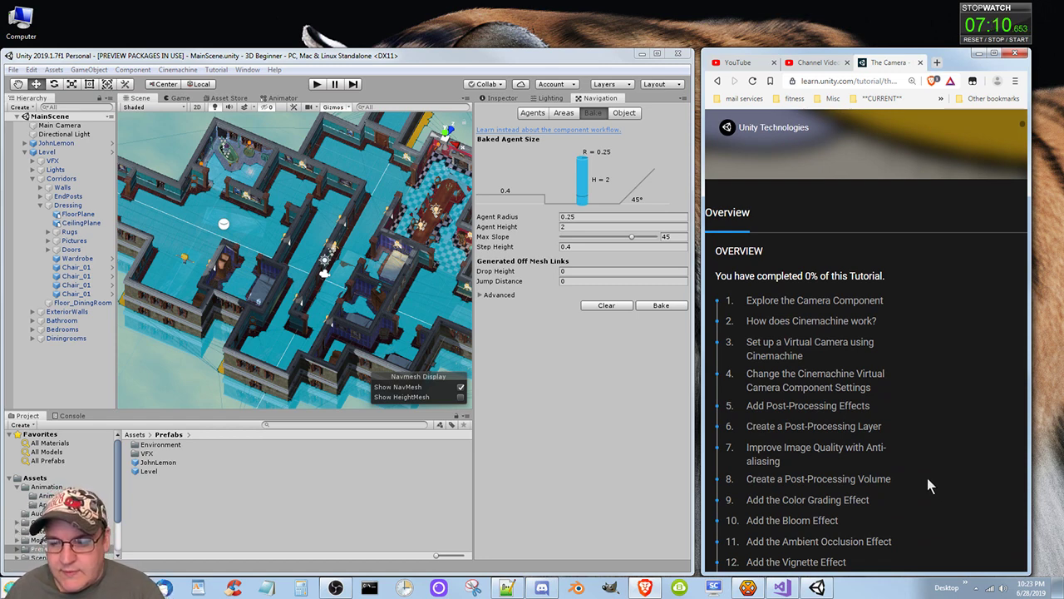
{"action": "scroll", "coordinate": [928, 479], "scroll_direction": "down", "scroll_amount": 1}
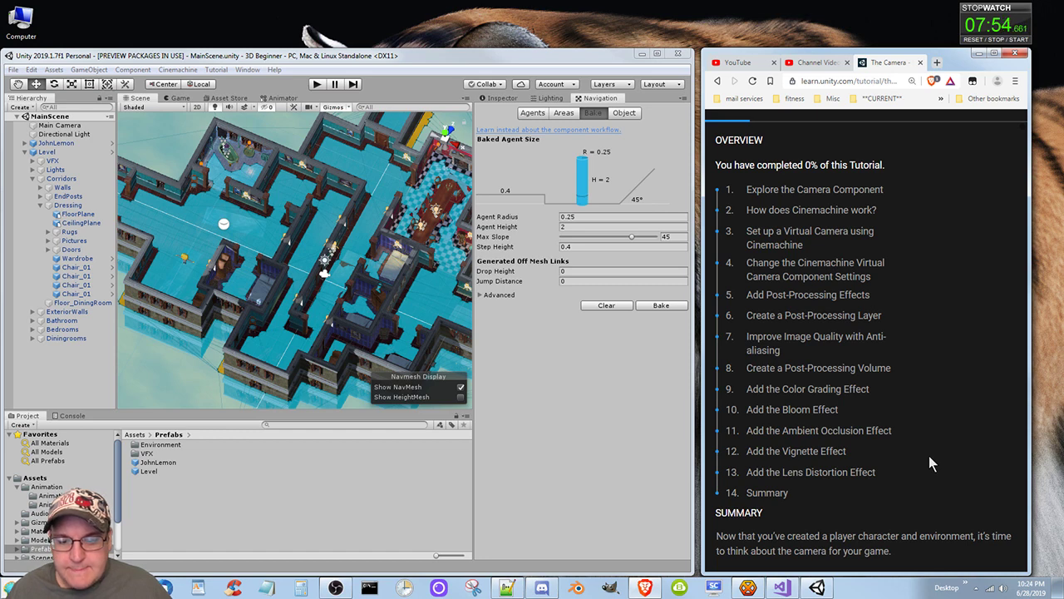
{"action": "scroll", "coordinate": [928, 462], "scroll_direction": "down", "scroll_amount": 2}
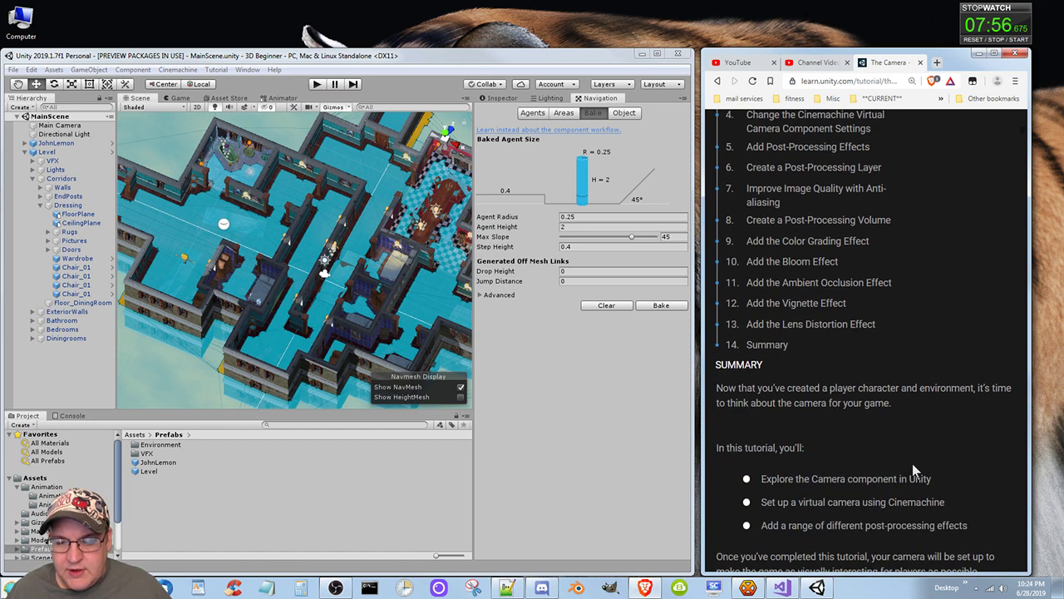
{"action": "scroll", "coordinate": [882, 463], "scroll_direction": "down", "scroll_amount": 1}
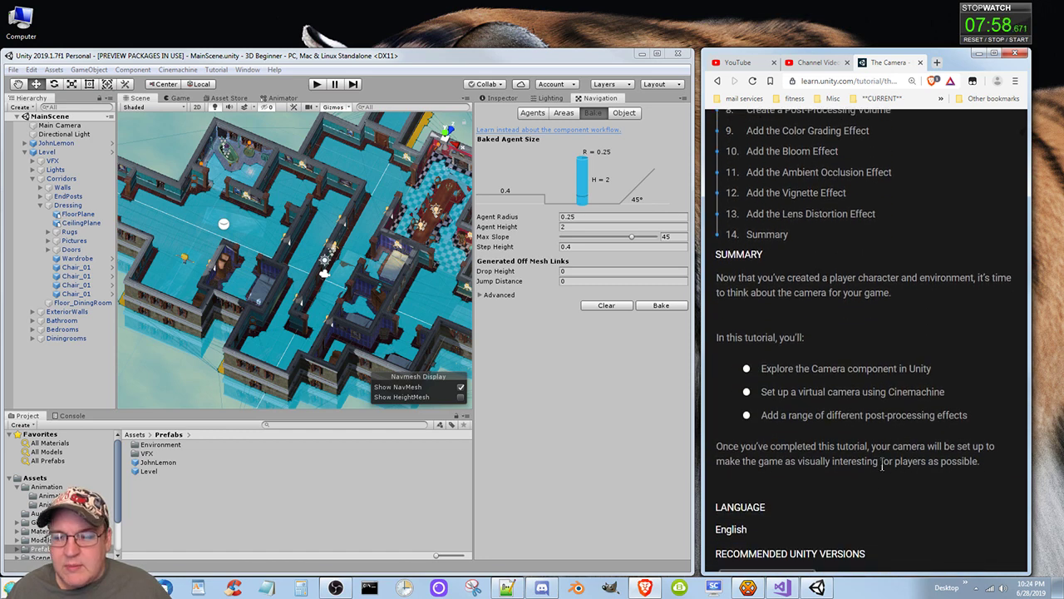
{"action": "scroll", "coordinate": [882, 463], "scroll_direction": "down", "scroll_amount": 1}
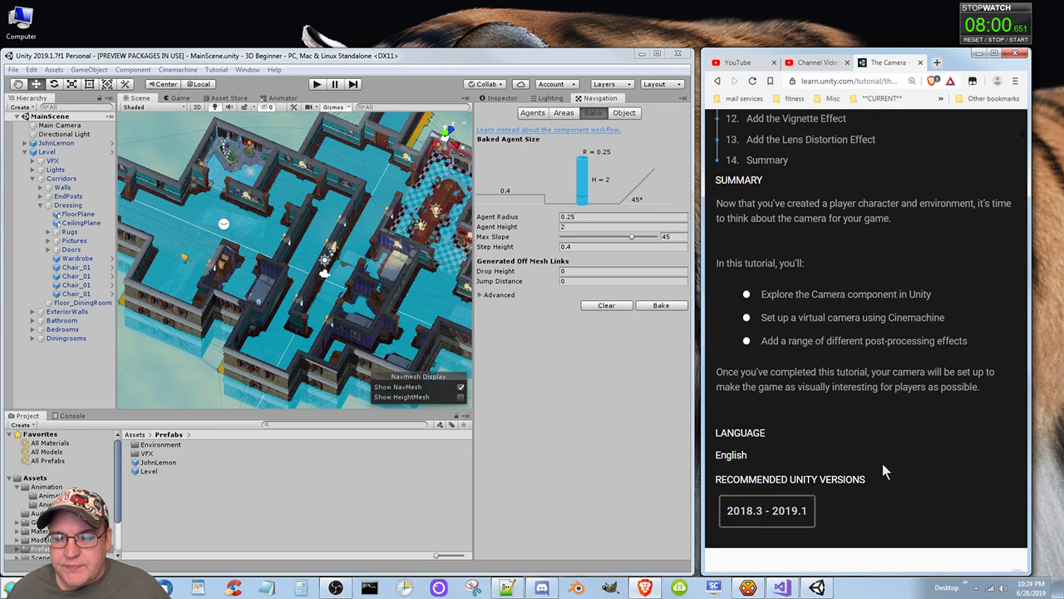
{"action": "scroll", "coordinate": [882, 463], "scroll_direction": "down", "scroll_amount": 1}
{"action": "scroll", "coordinate": [882, 464], "scroll_direction": "up", "scroll_amount": 1}
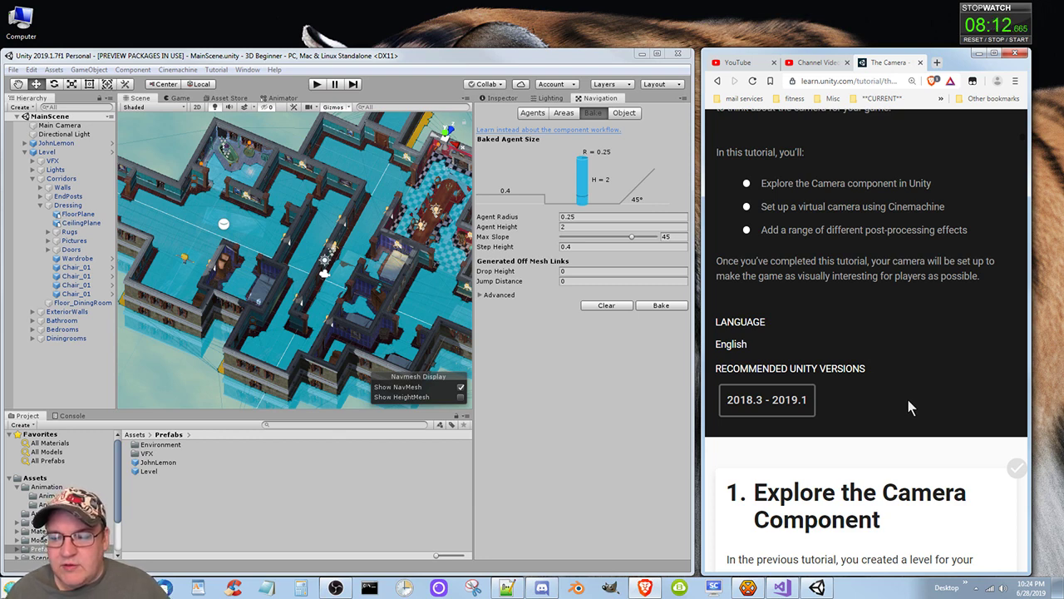
- Scroll into step 1's Camera component reference and widen the browser window over the Unity editor
{"action": "scroll", "coordinate": [907, 406], "scroll_direction": "down", "scroll_amount": 2}
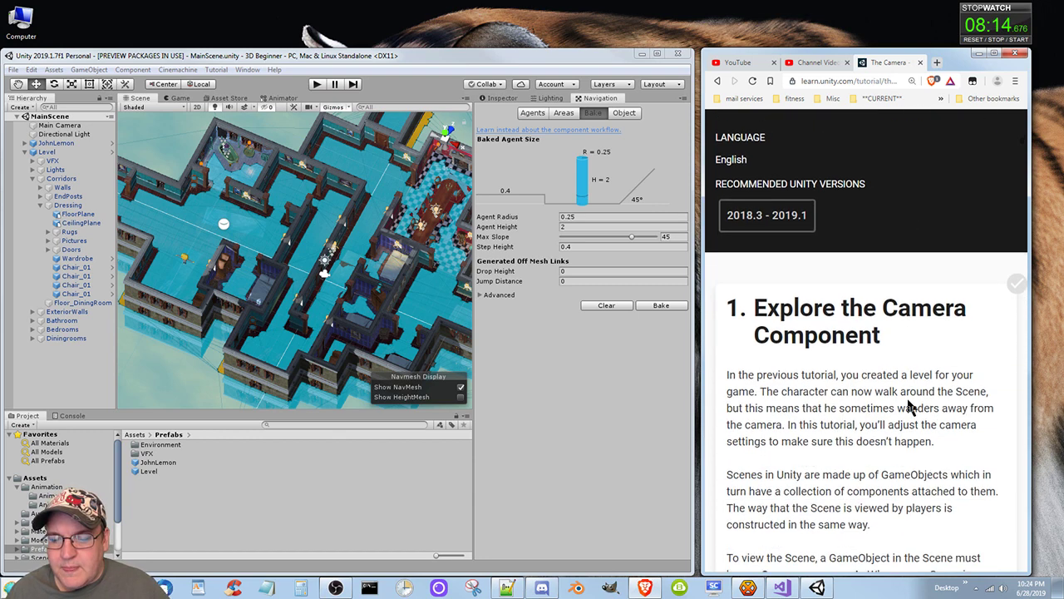
{"action": "scroll", "coordinate": [909, 407], "scroll_direction": "down", "scroll_amount": 3}
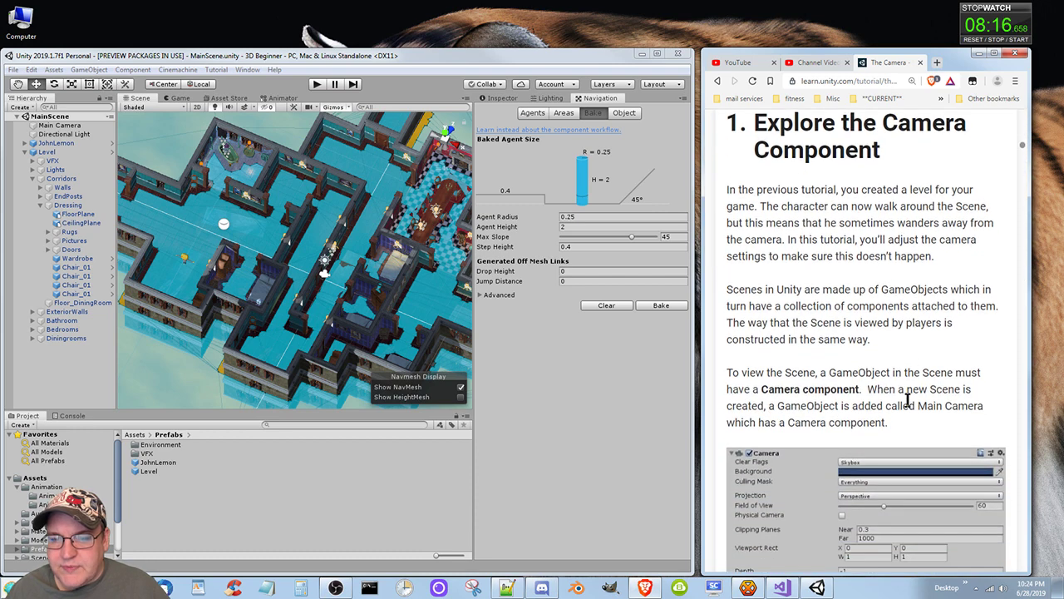
{"action": "scroll", "coordinate": [907, 400], "scroll_direction": "down", "scroll_amount": 1}
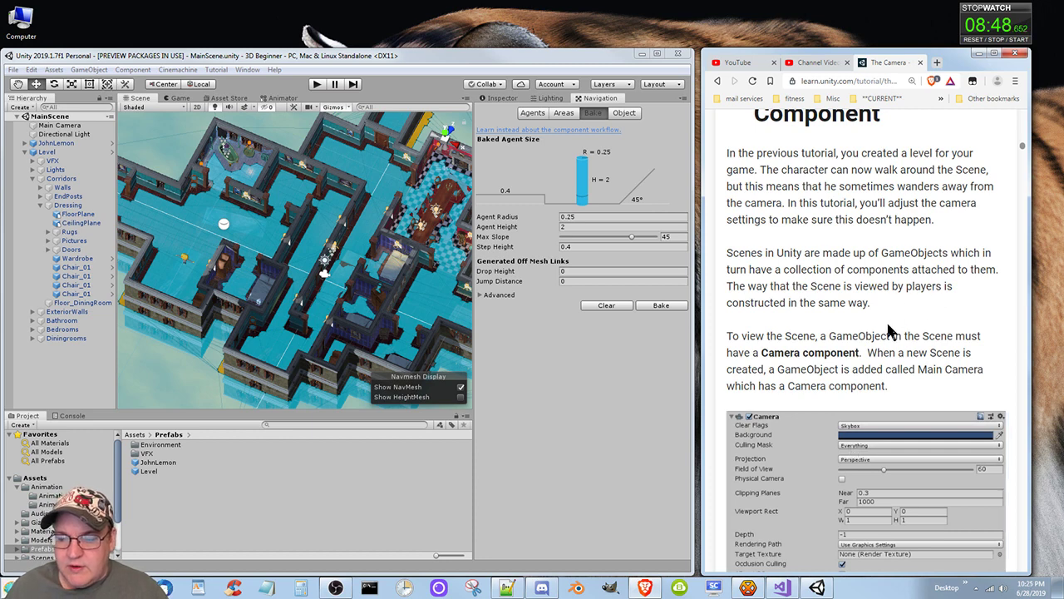
{"action": "scroll", "coordinate": [901, 374], "scroll_direction": "down", "scroll_amount": 1}
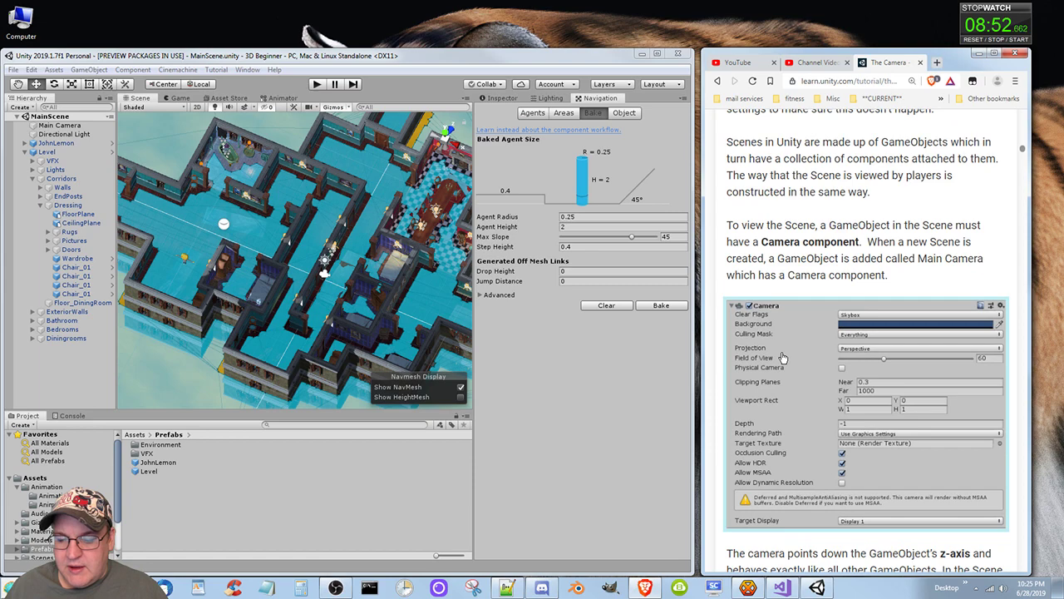
{"action": "left_click_drag", "start_coordinate": [697, 368], "coordinate": [360, 355]}
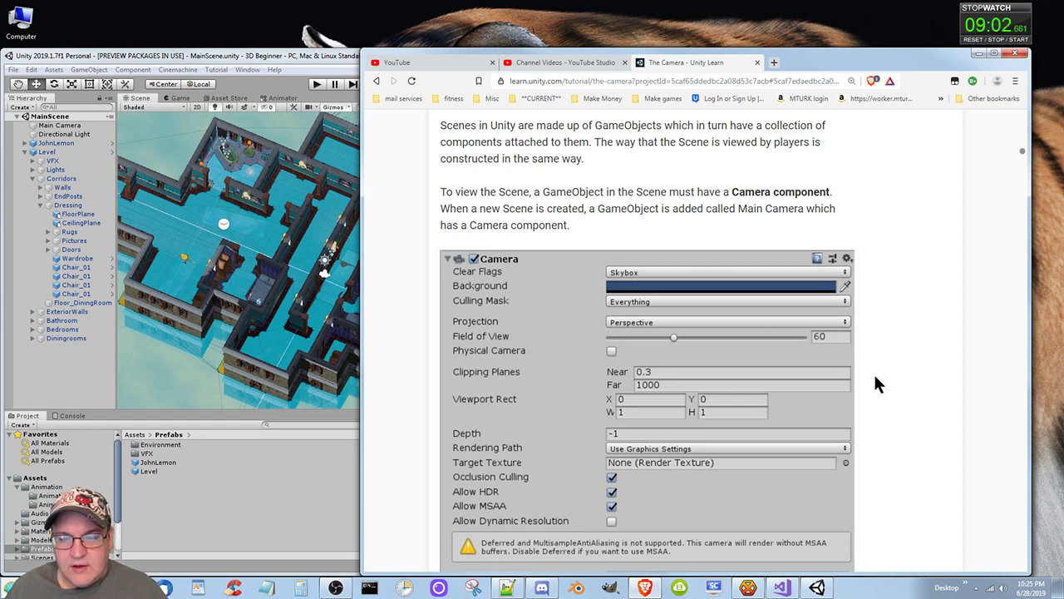
- Scroll past the Camera panel screenshot and frustum image to step 1's Cinemachine paragraph
{"action": "scroll", "coordinate": [875, 375], "scroll_direction": "down", "scroll_amount": 1}
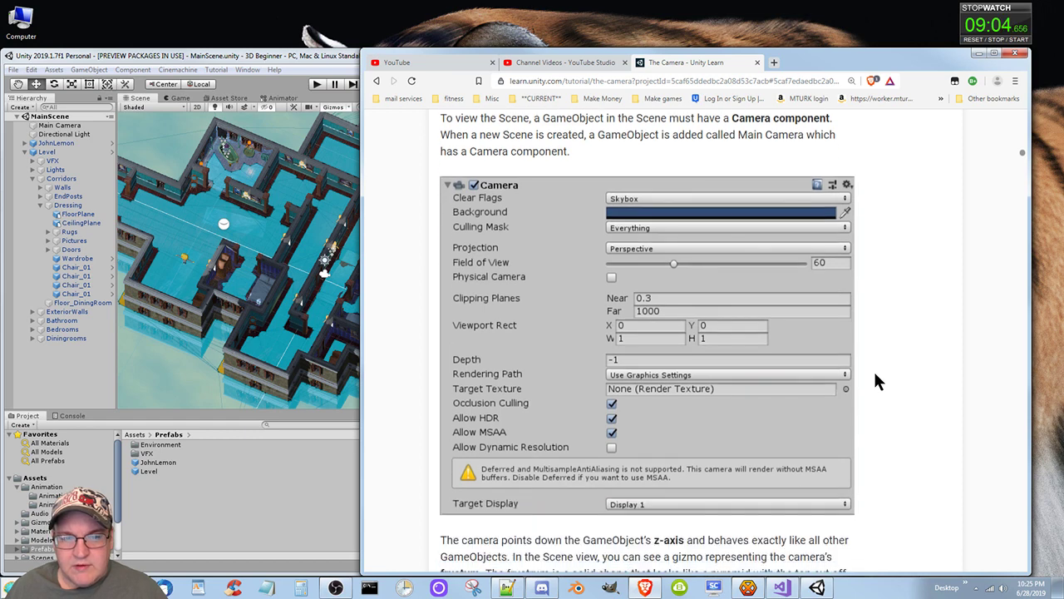
{"action": "scroll", "coordinate": [878, 381], "scroll_direction": "down", "scroll_amount": 1}
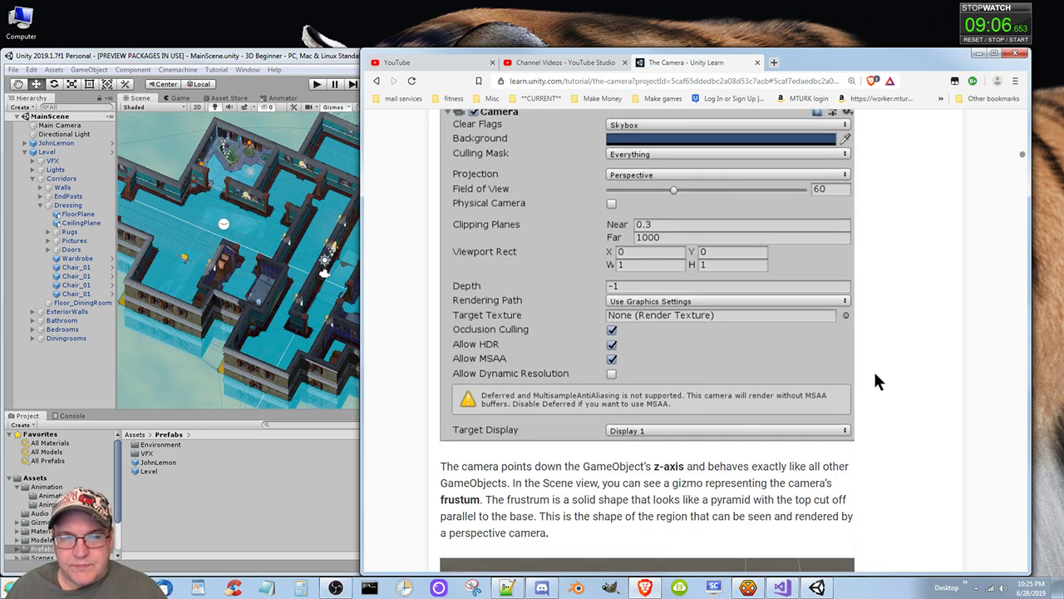
{"action": "scroll", "coordinate": [878, 381], "scroll_direction": "down", "scroll_amount": 1}
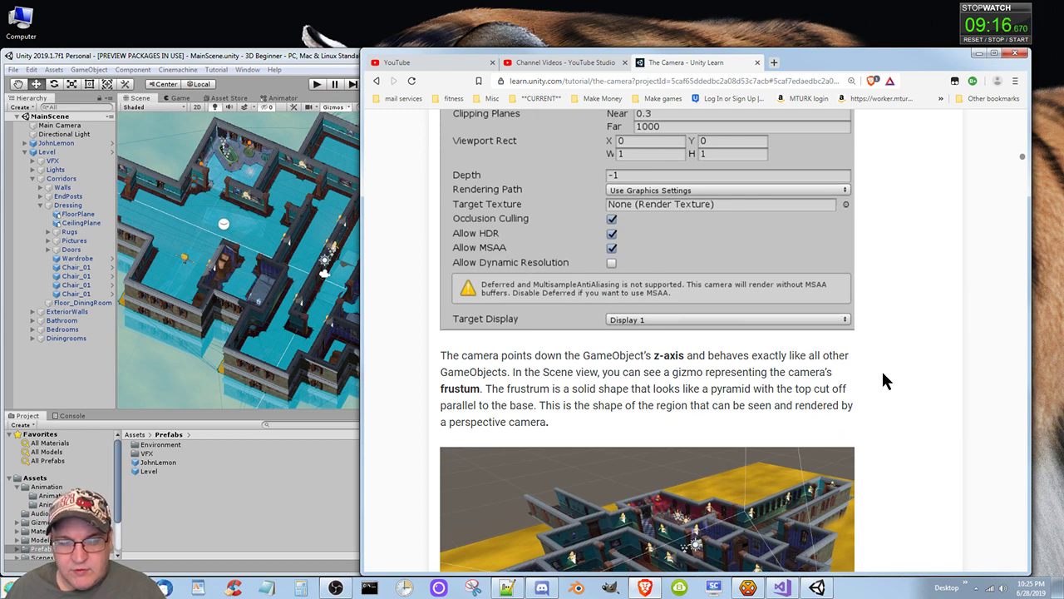
{"action": "scroll", "coordinate": [883, 374], "scroll_direction": "down", "scroll_amount": 1}
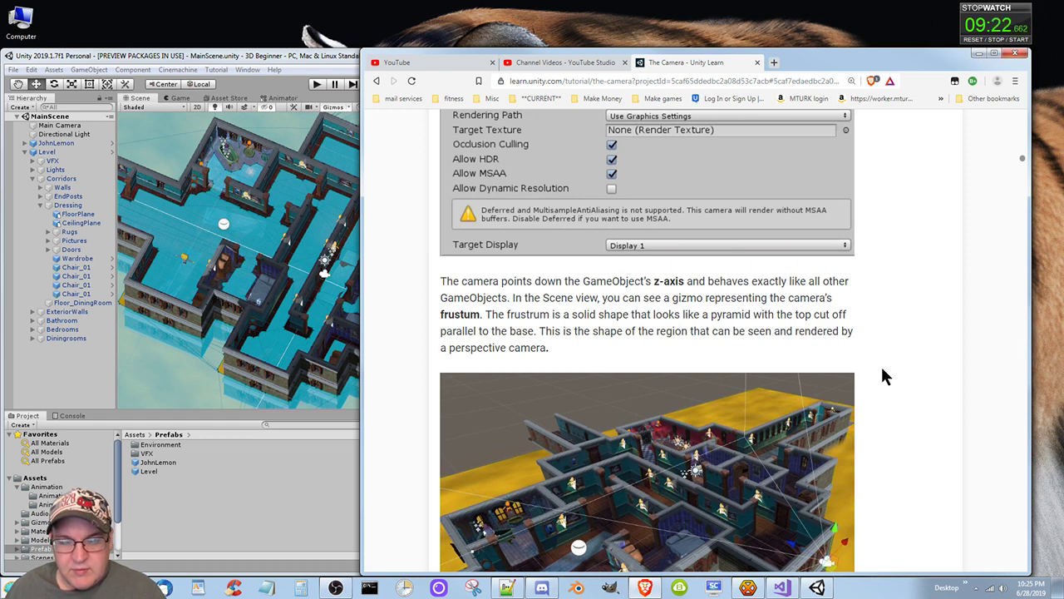
{"action": "scroll", "coordinate": [884, 375], "scroll_direction": "down", "scroll_amount": 1}
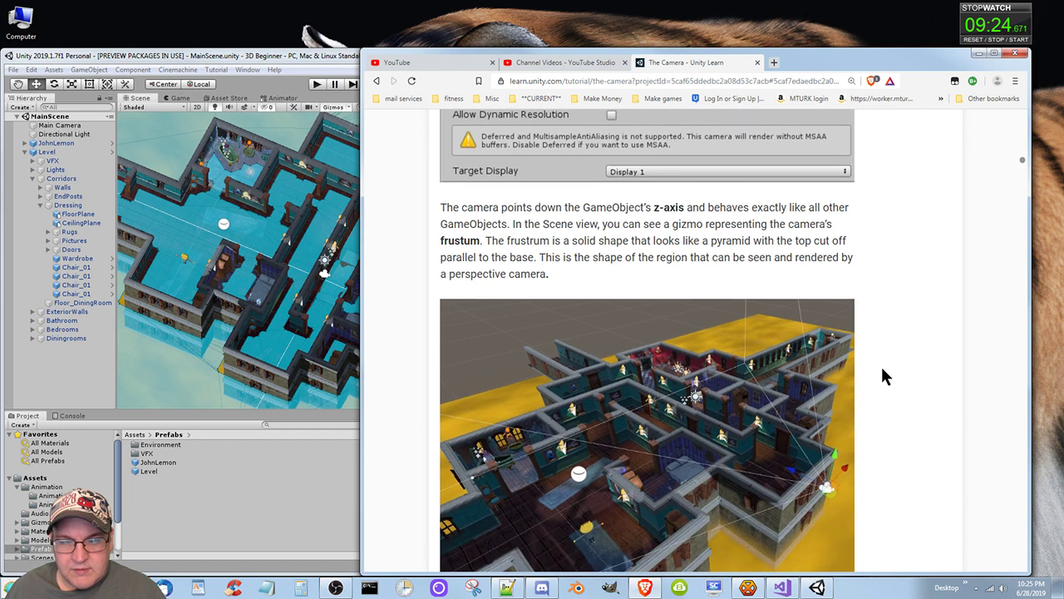
{"action": "scroll", "coordinate": [884, 375], "scroll_direction": "down", "scroll_amount": 1}
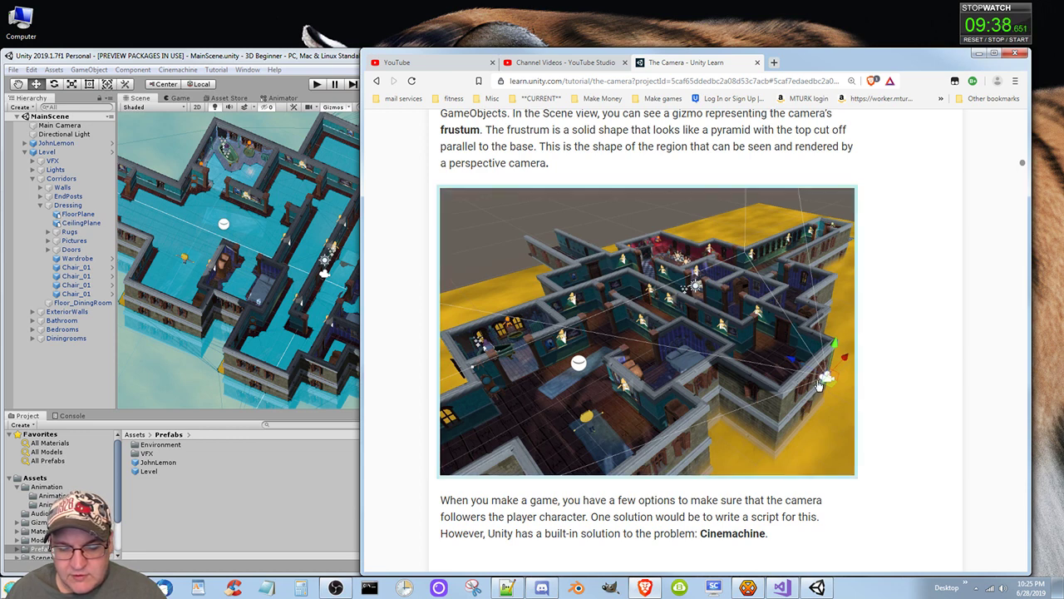
{"action": "scroll", "coordinate": [823, 378], "scroll_direction": "down", "scroll_amount": 2}
{"action": "scroll", "coordinate": [821, 382], "scroll_direction": "down", "scroll_amount": 2}
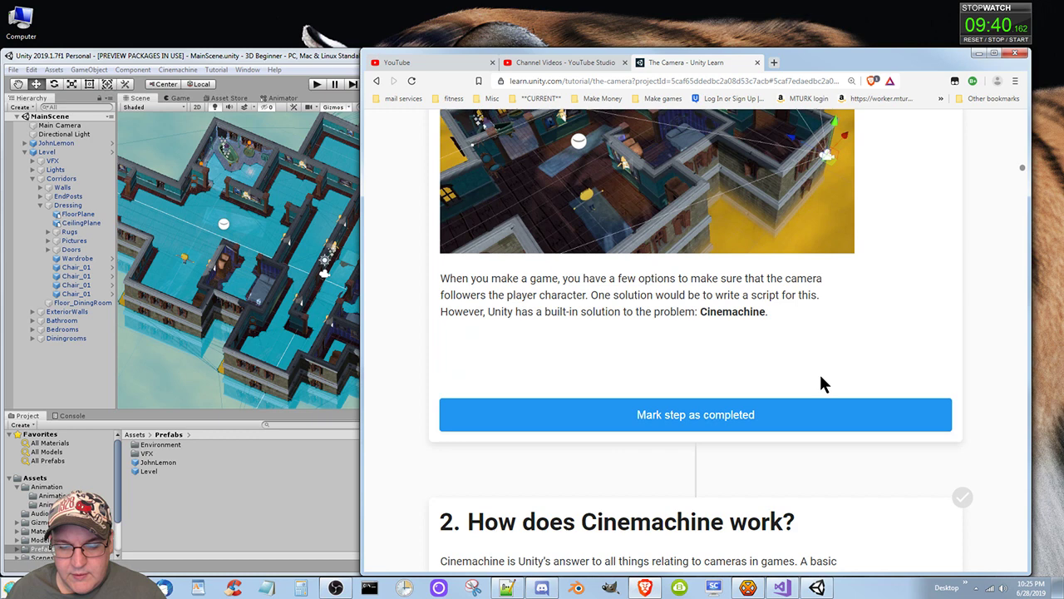
- Mark 'Explore the Camera Component' as completed and read through step 2, 'How does Cinemachine work?'
{"action": "left_click", "coordinate": [724, 414]}
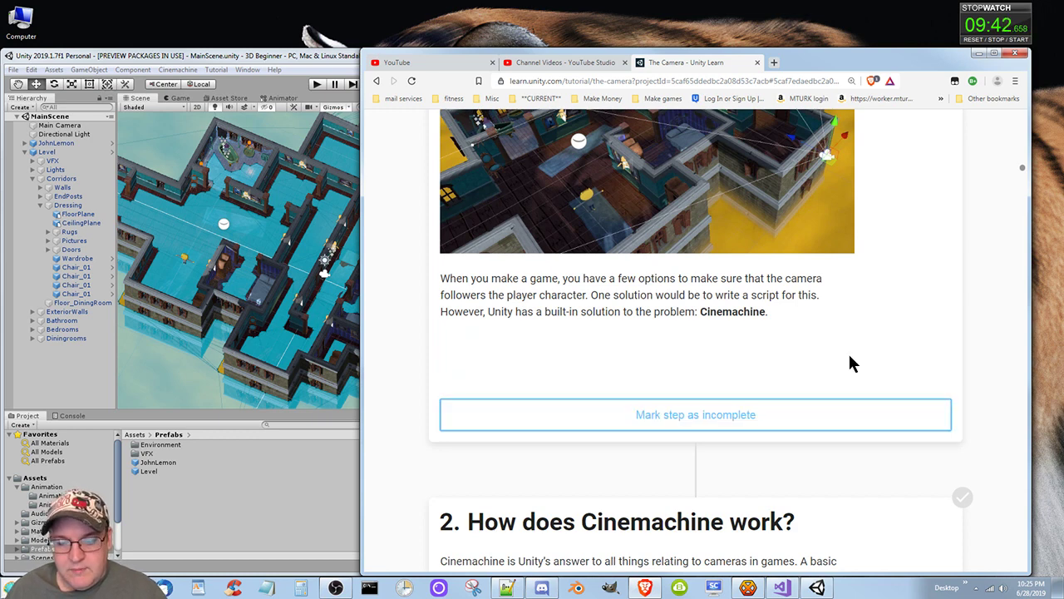
{"action": "scroll", "coordinate": [787, 433], "scroll_direction": "down", "scroll_amount": 5}
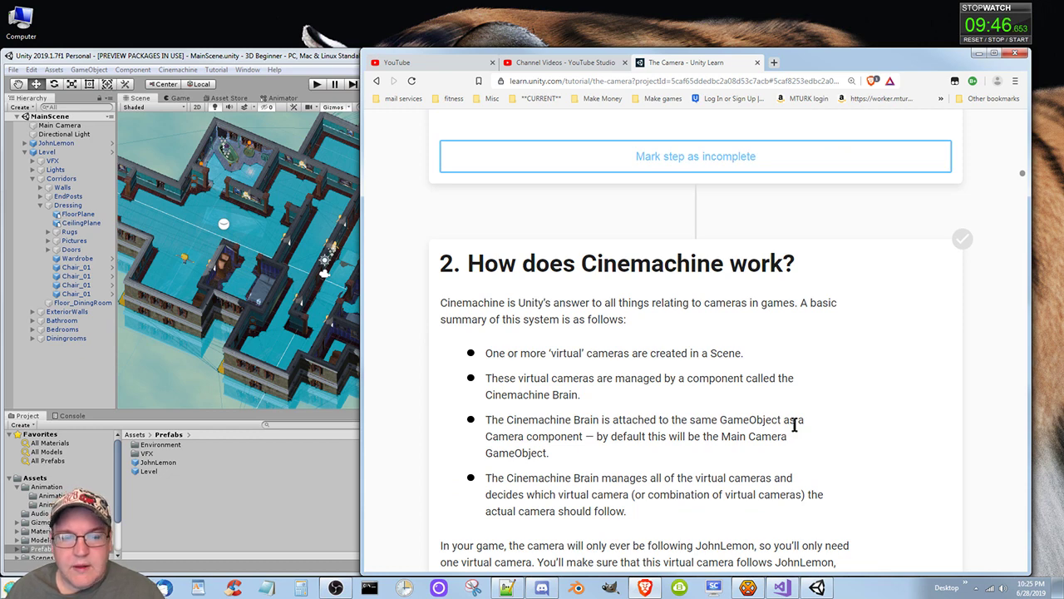
{"action": "scroll", "coordinate": [790, 420], "scroll_direction": "up", "scroll_amount": 1}
{"action": "scroll", "coordinate": [786, 412], "scroll_direction": "down", "scroll_amount": 3}
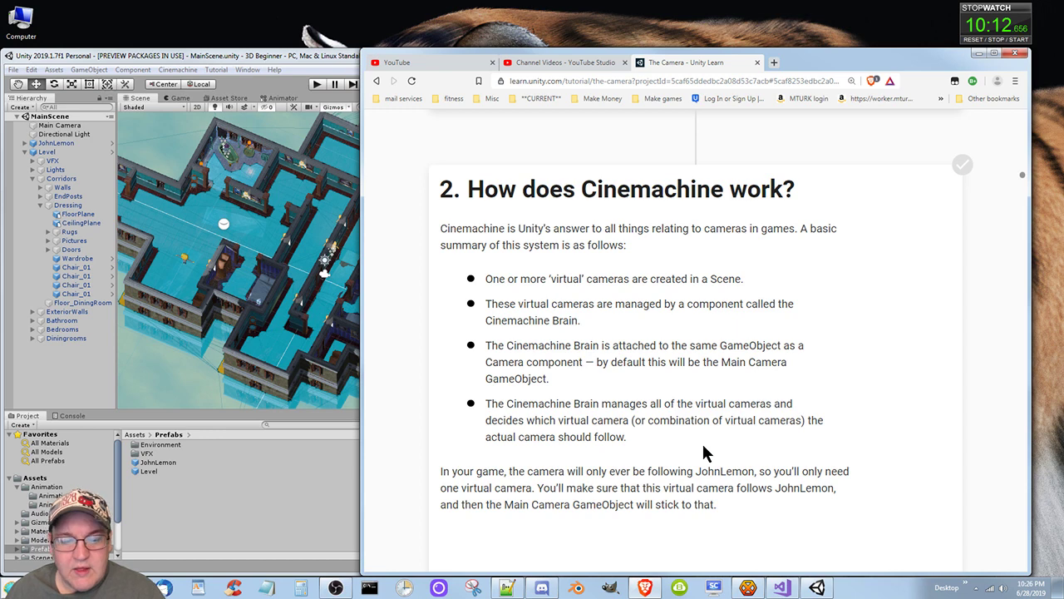
{"action": "scroll", "coordinate": [705, 441], "scroll_direction": "down", "scroll_amount": 2}
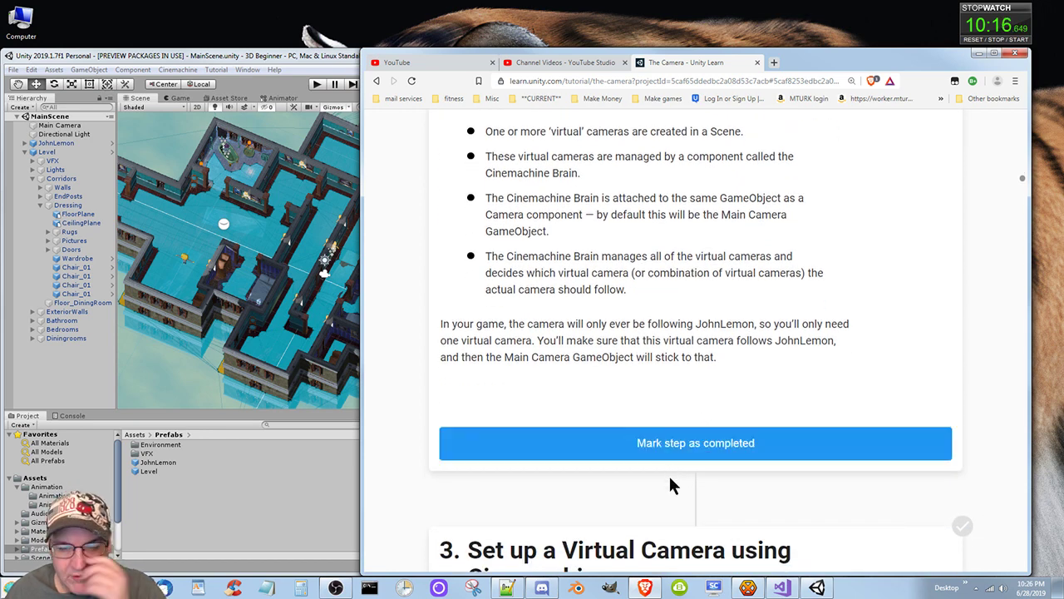
{"action": "scroll", "coordinate": [661, 479], "scroll_direction": "down", "scroll_amount": 1}
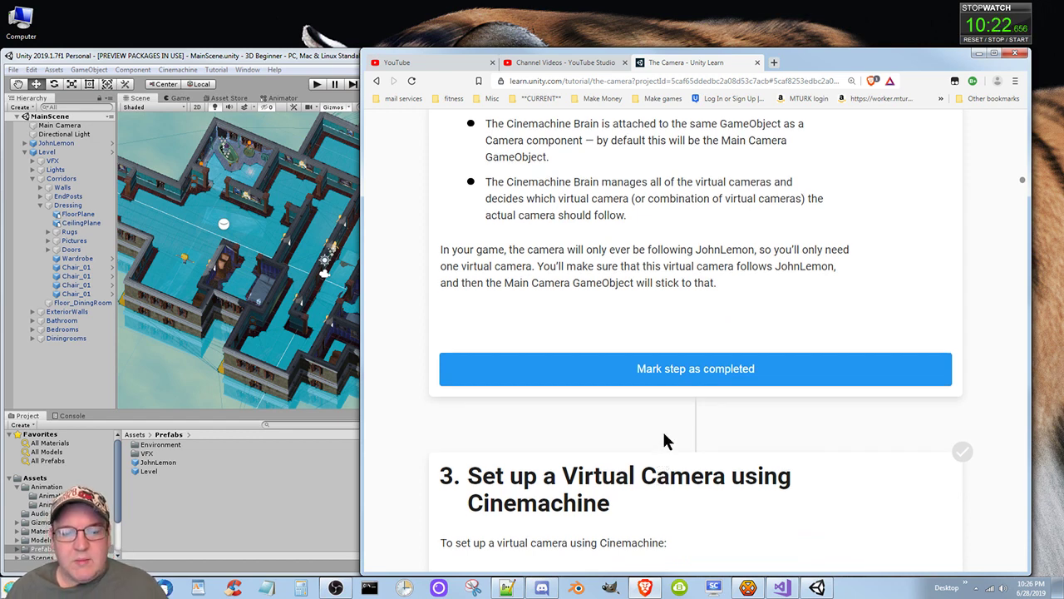
- Mark step 2 completed, scroll to step 3, and reset the stopwatch to zero
{"action": "left_click", "coordinate": [719, 376]}
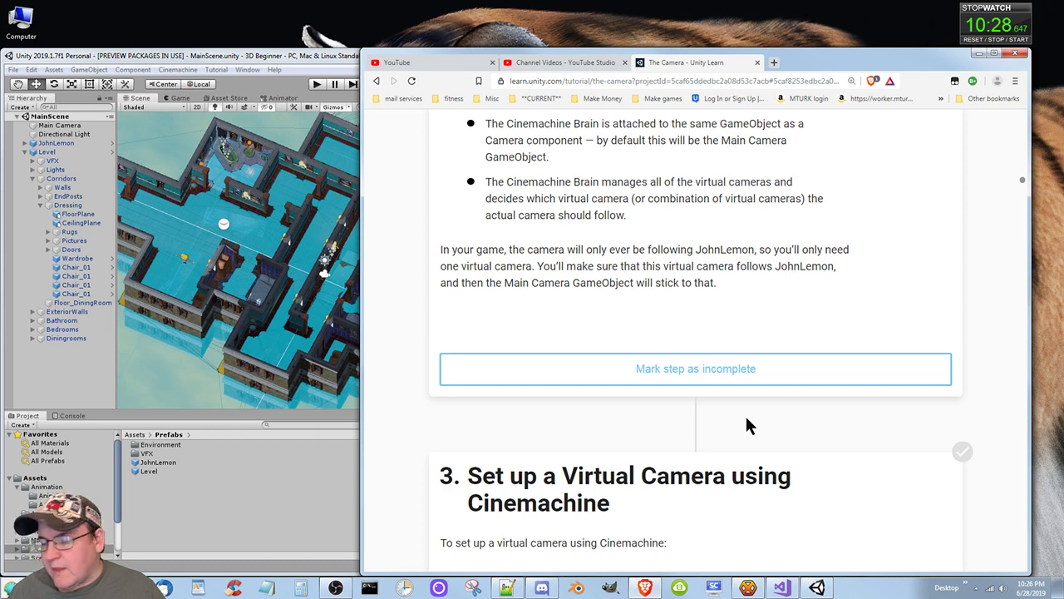
{"action": "scroll", "coordinate": [746, 418], "scroll_direction": "down", "scroll_amount": 4}
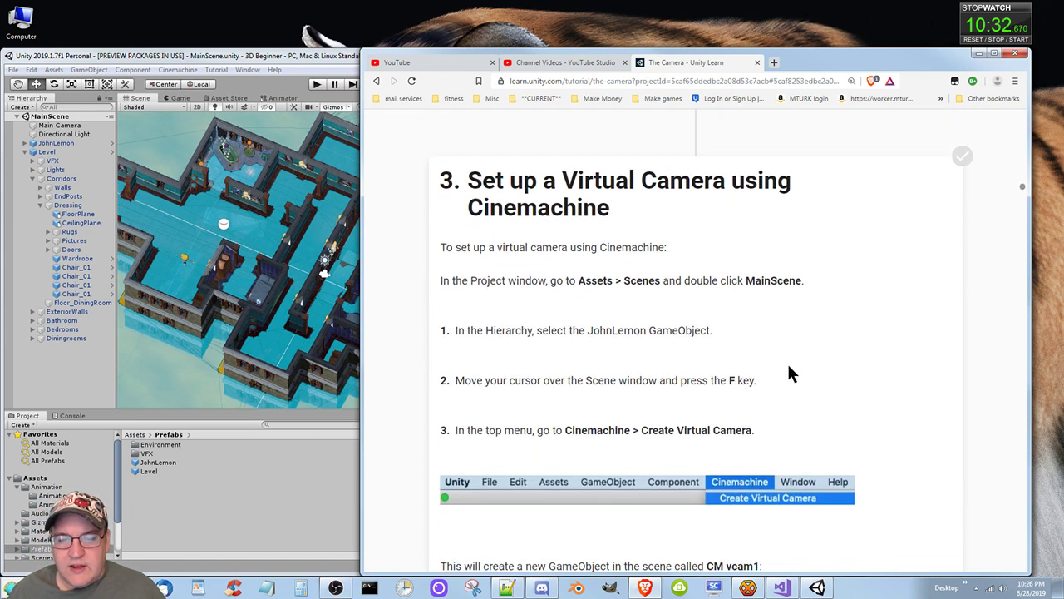
{"action": "left_click", "coordinate": [974, 40]}
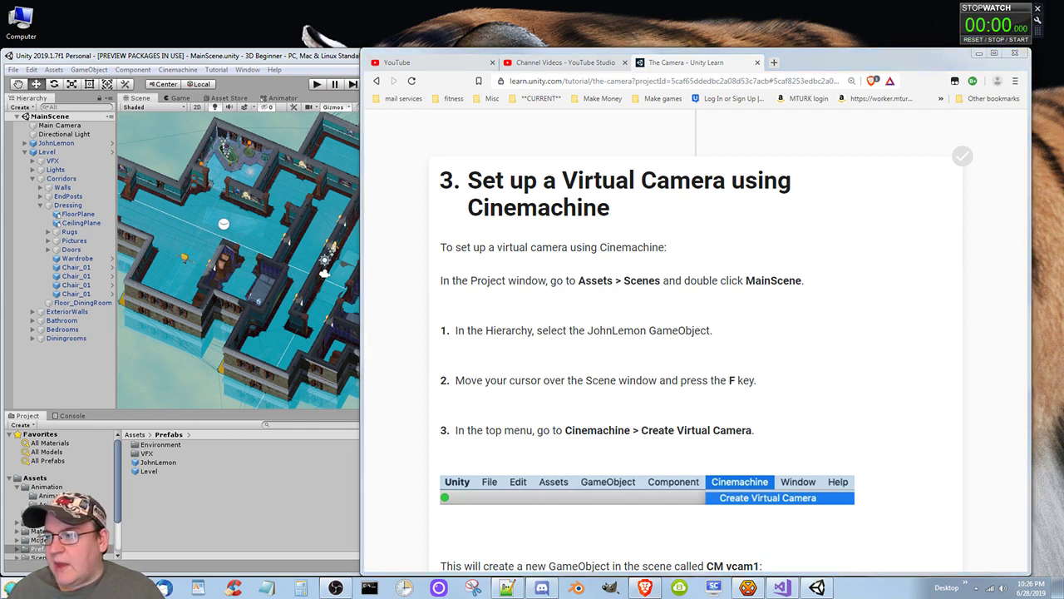